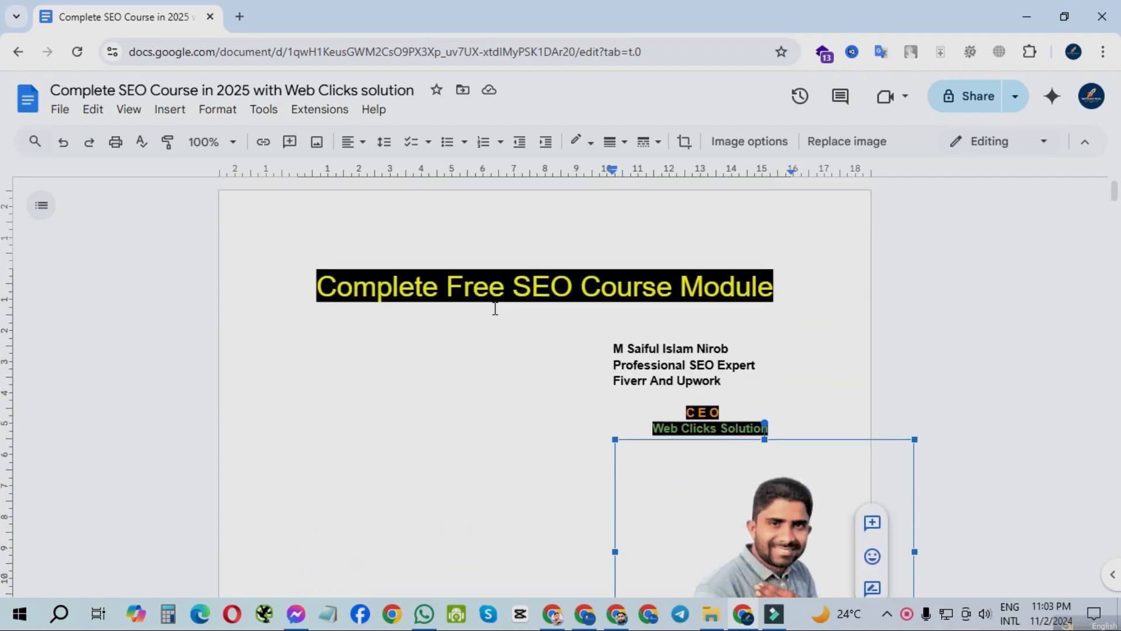
- Examine the Keyword Research section of the course document, from the first checklist topic to KGR Keyword Research
{"action": "scroll", "coordinate": [566, 357], "scroll_direction": "down", "scroll_amount": 6}
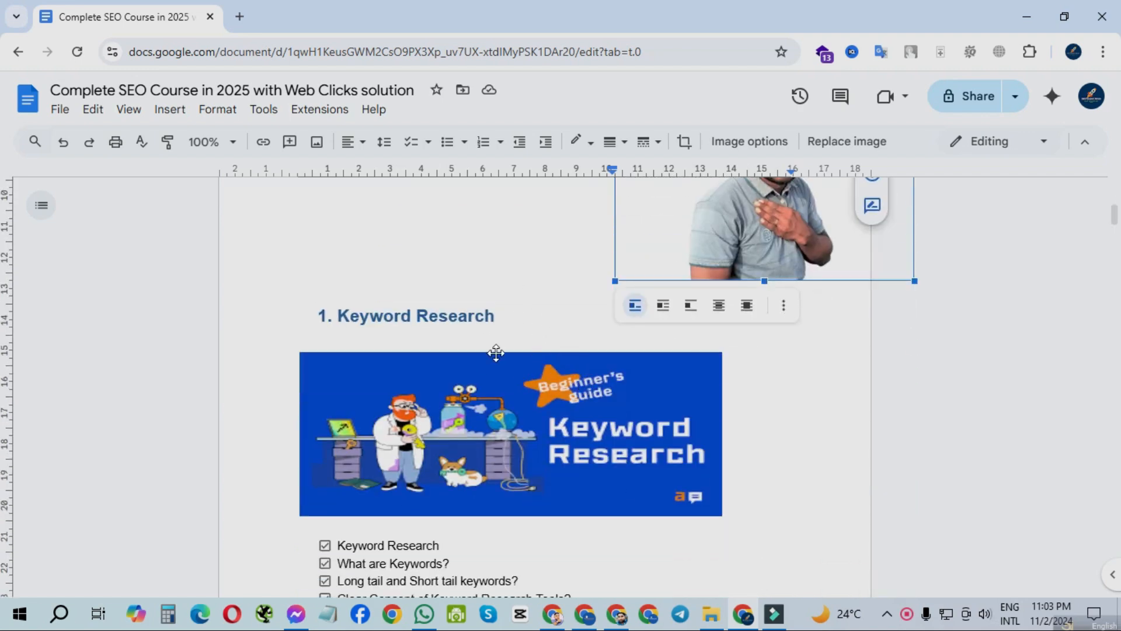
{"action": "scroll", "coordinate": [686, 326], "scroll_direction": "down", "scroll_amount": 3}
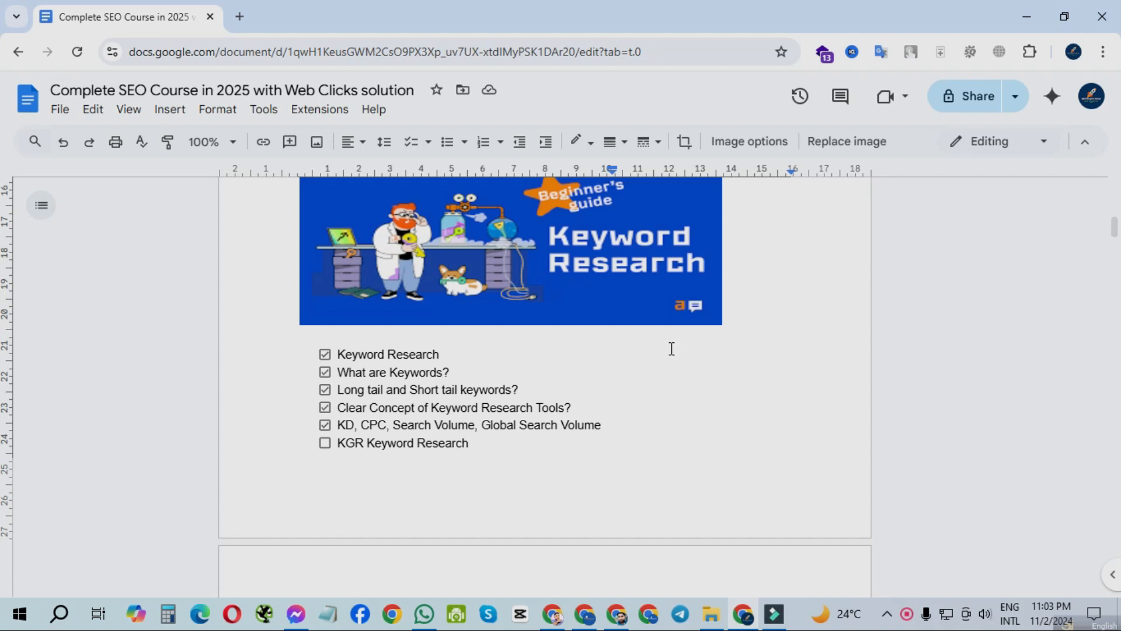
{"action": "left_click_drag", "start_coordinate": [454, 353], "coordinate": [338, 352]}
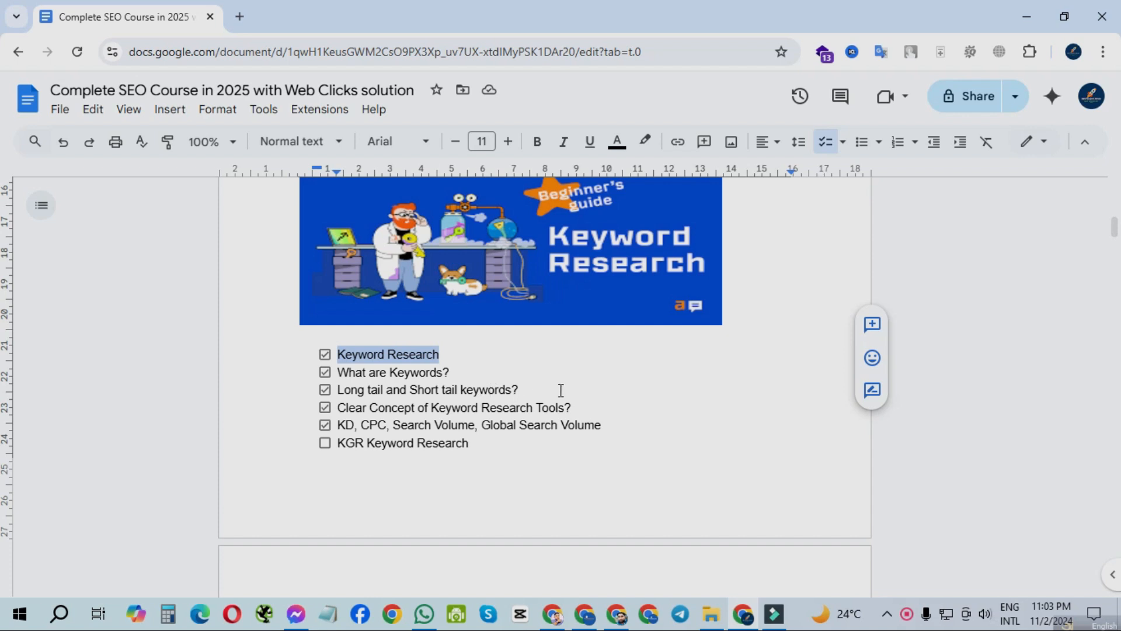
{"action": "left_click_drag", "start_coordinate": [536, 389], "coordinate": [345, 387]}
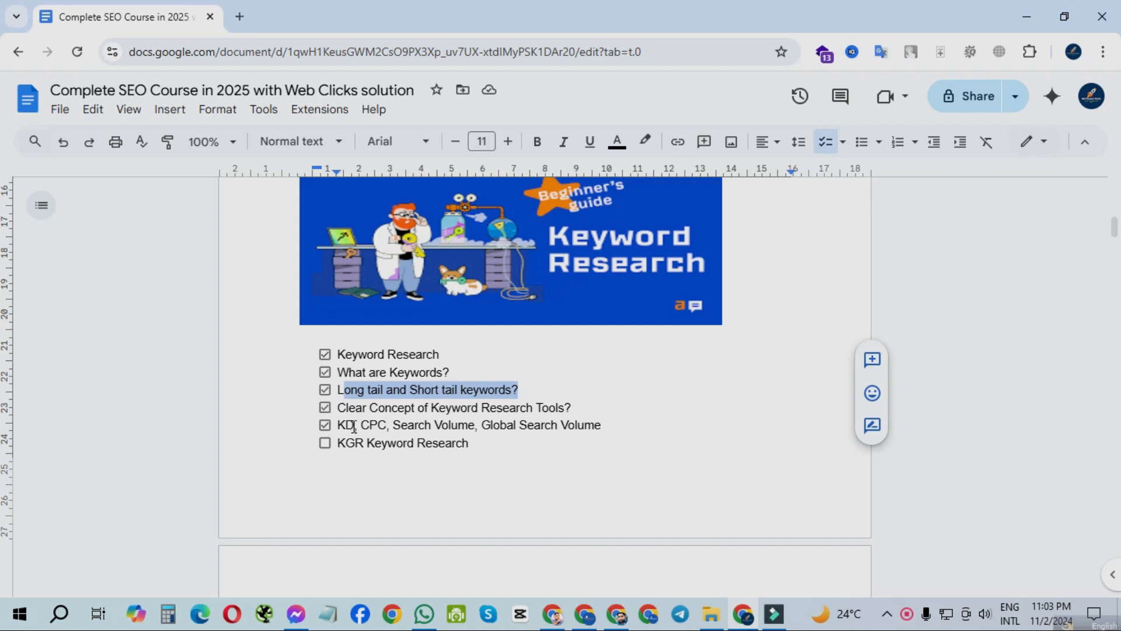
{"action": "mouse_move", "coordinate": [354, 427]}
{"action": "left_mouse_down"}
{"action": "mouse_move", "coordinate": [345, 425]}
{"action": "mouse_move", "coordinate": [377, 425]}
{"action": "mouse_move", "coordinate": [362, 426]}
{"action": "left_mouse_up"}
{"action": "left_click", "coordinate": [450, 418]}
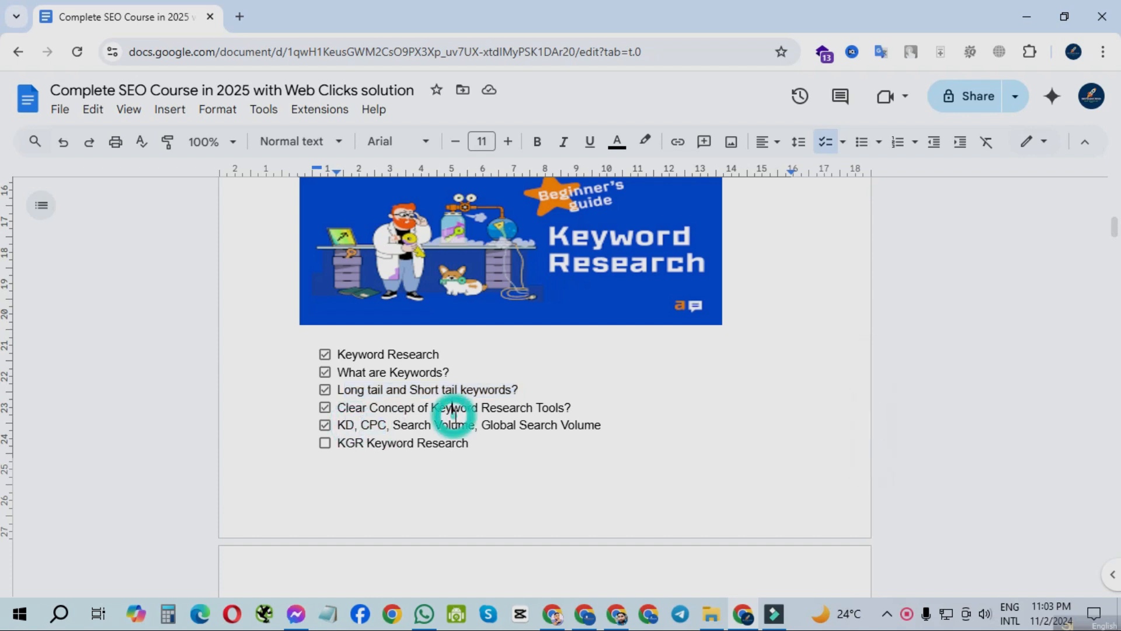
{"action": "left_click_drag", "start_coordinate": [481, 425], "coordinate": [593, 428]}
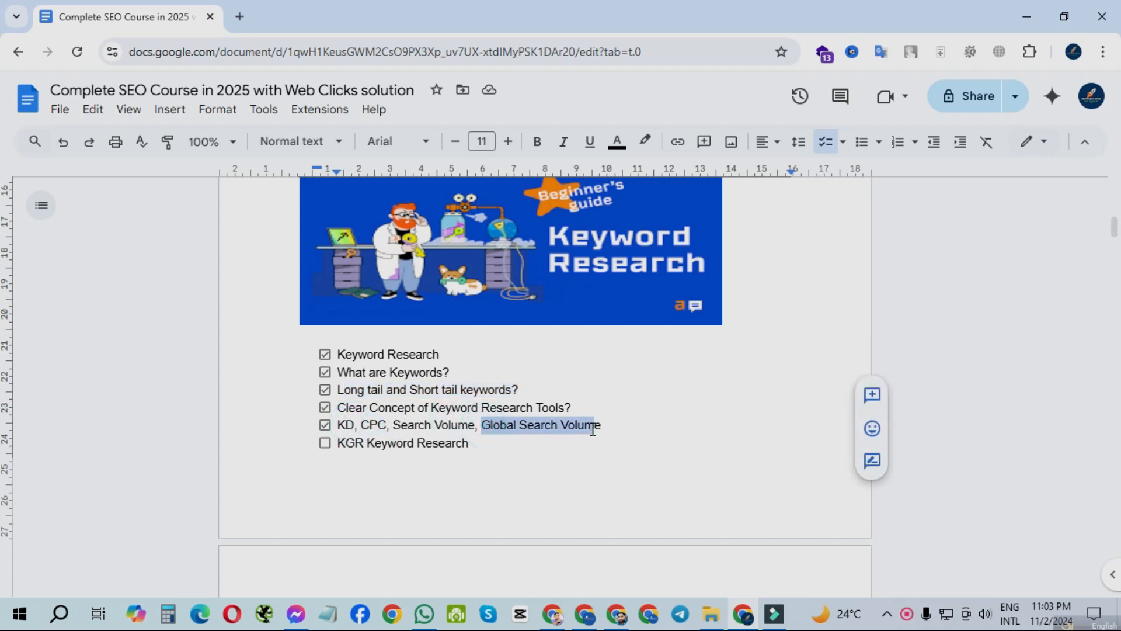
{"action": "left_click", "coordinate": [387, 444]}
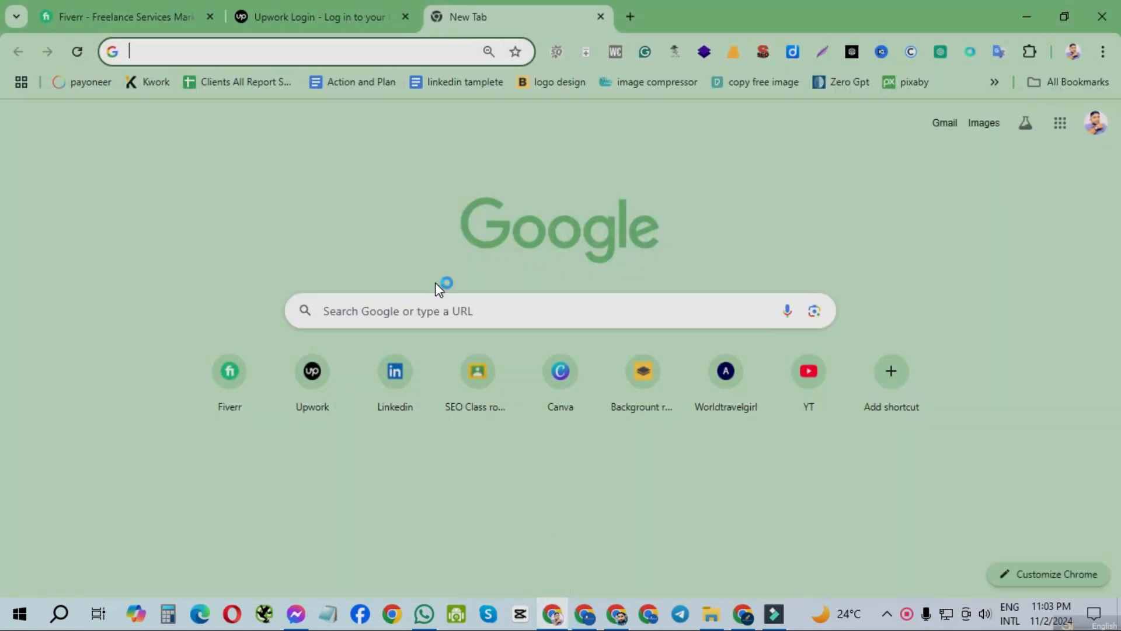
- Open the Complete SEO Course Bangla playlist from the Web Clicks Solution YouTube channel and pause the video that starts playing
{"action": "left_click", "coordinate": [807, 377]}
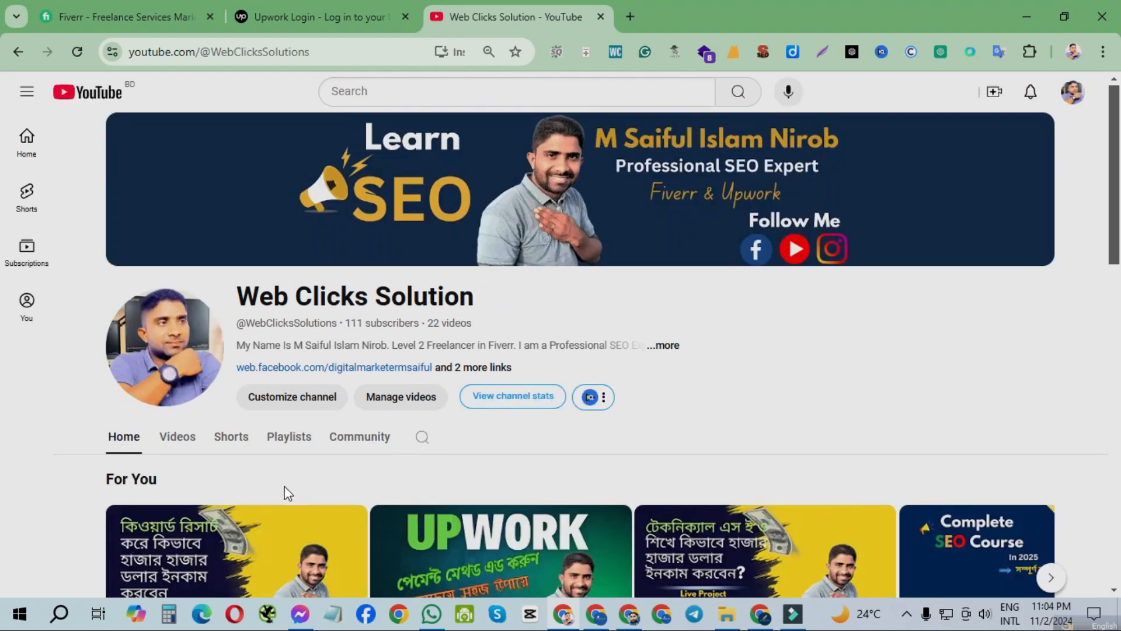
{"action": "left_click", "coordinate": [289, 446]}
{"action": "scroll", "coordinate": [508, 403], "scroll_direction": "down", "scroll_amount": 3}
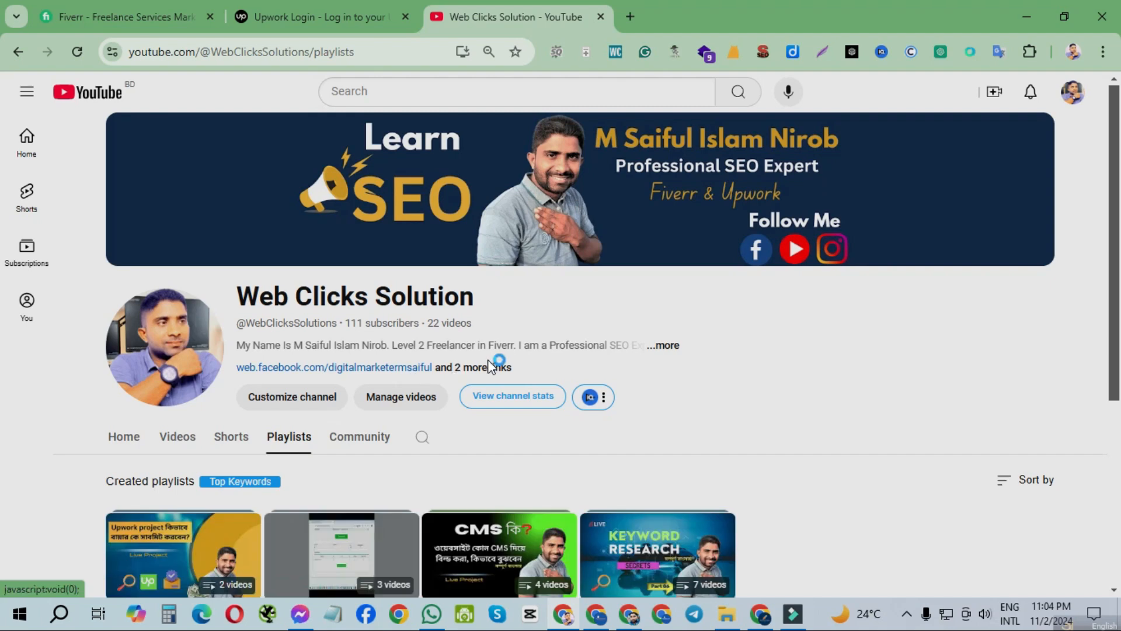
{"action": "scroll", "coordinate": [496, 345], "scroll_direction": "down", "scroll_amount": 3}
{"action": "scroll", "coordinate": [493, 349], "scroll_direction": "down", "scroll_amount": 2}
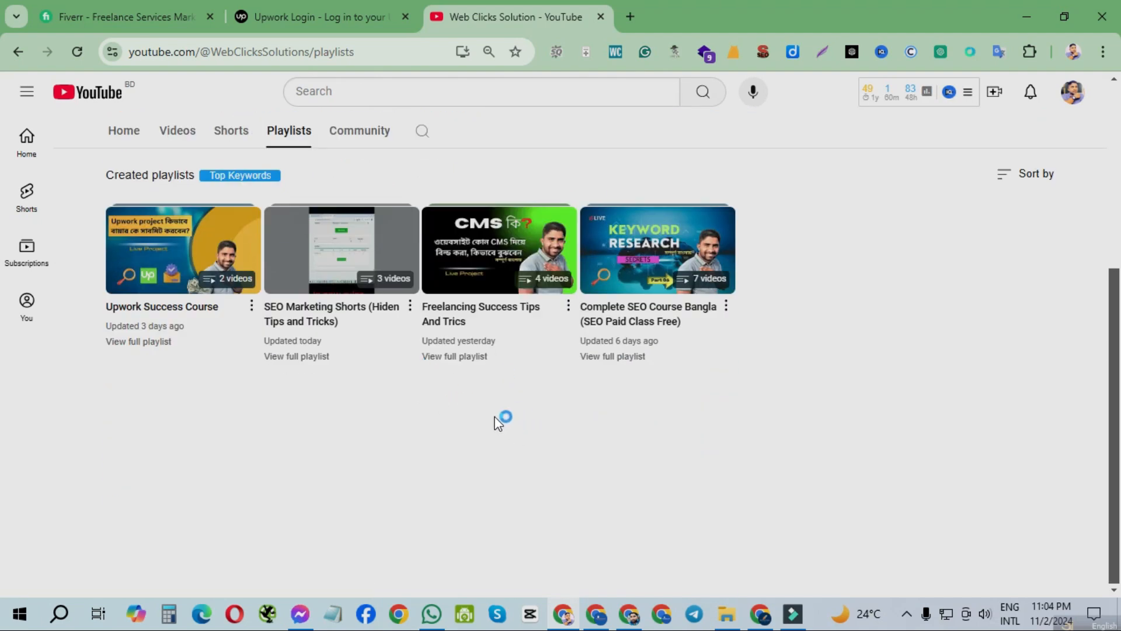
{"action": "left_click", "coordinate": [597, 365]}
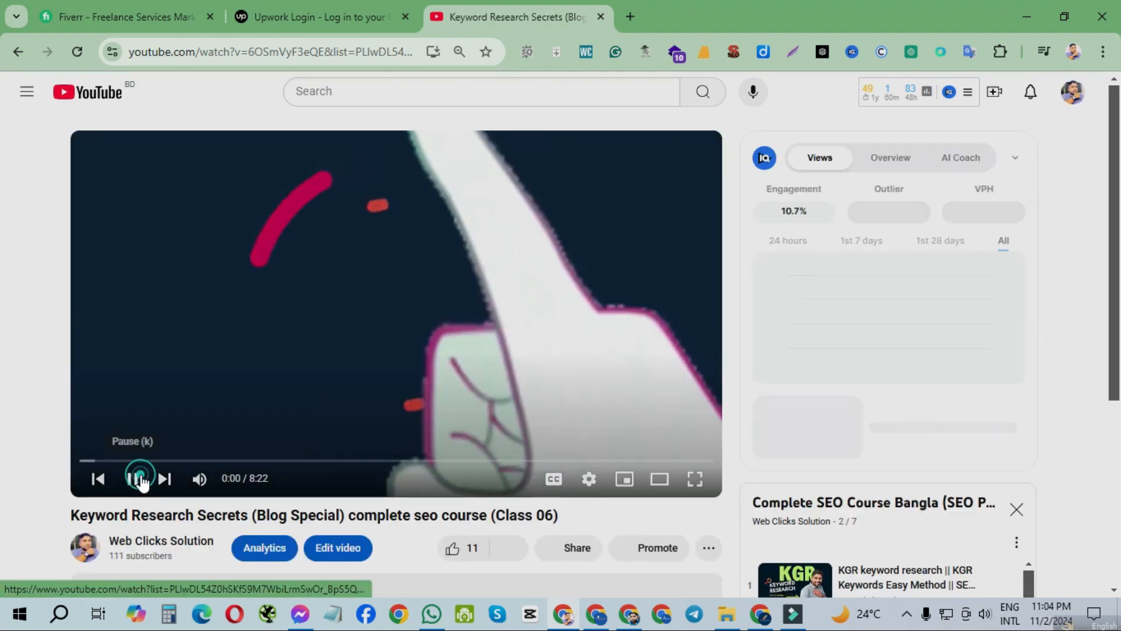
{"action": "left_click", "coordinate": [142, 484]}
- Look through the class videos listed in the Complete SEO Course Bangla playlist
{"action": "scroll", "coordinate": [809, 380], "scroll_direction": "down", "scroll_amount": 3}
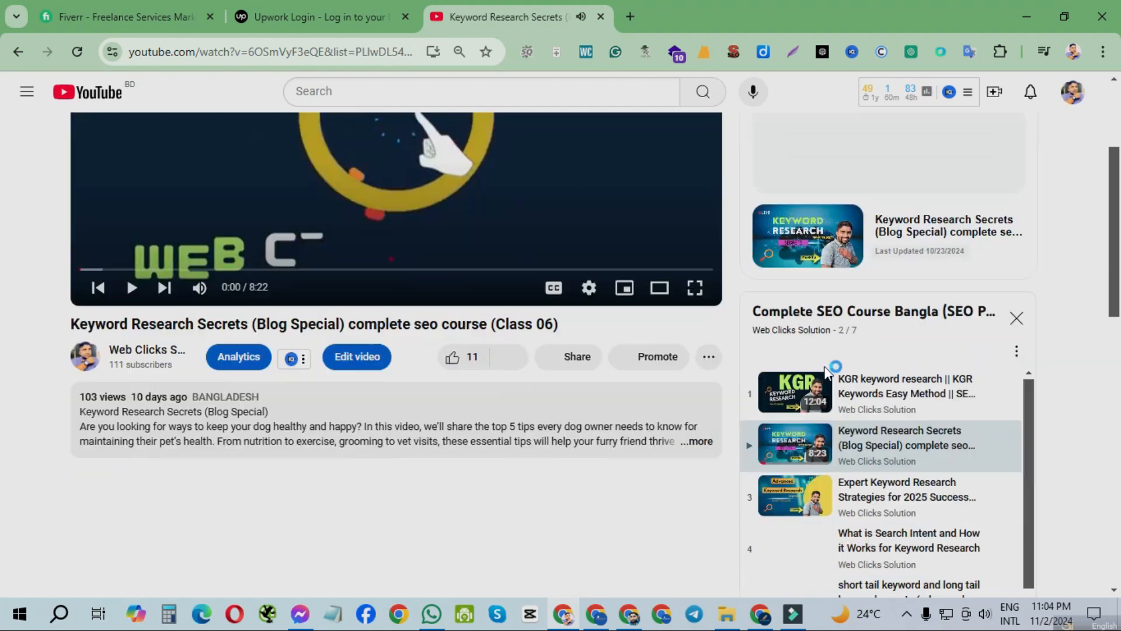
{"action": "scroll", "coordinate": [858, 388], "scroll_direction": "down", "scroll_amount": 2}
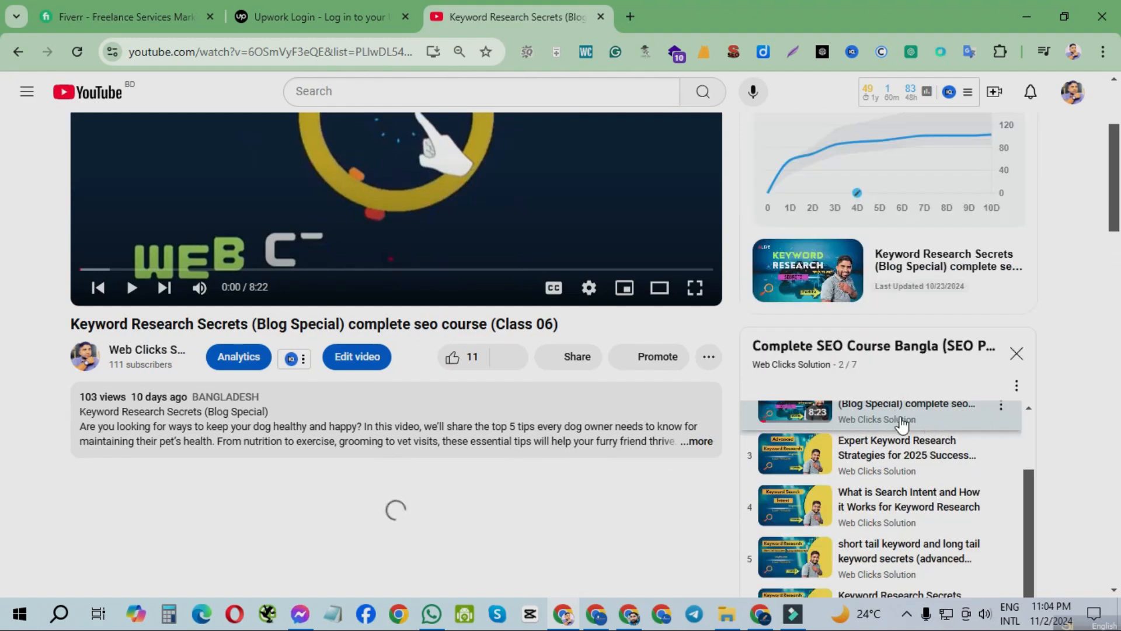
{"action": "scroll", "coordinate": [953, 429], "scroll_direction": "down", "scroll_amount": 15}
{"action": "scroll", "coordinate": [925, 421], "scroll_direction": "up", "scroll_amount": 13}
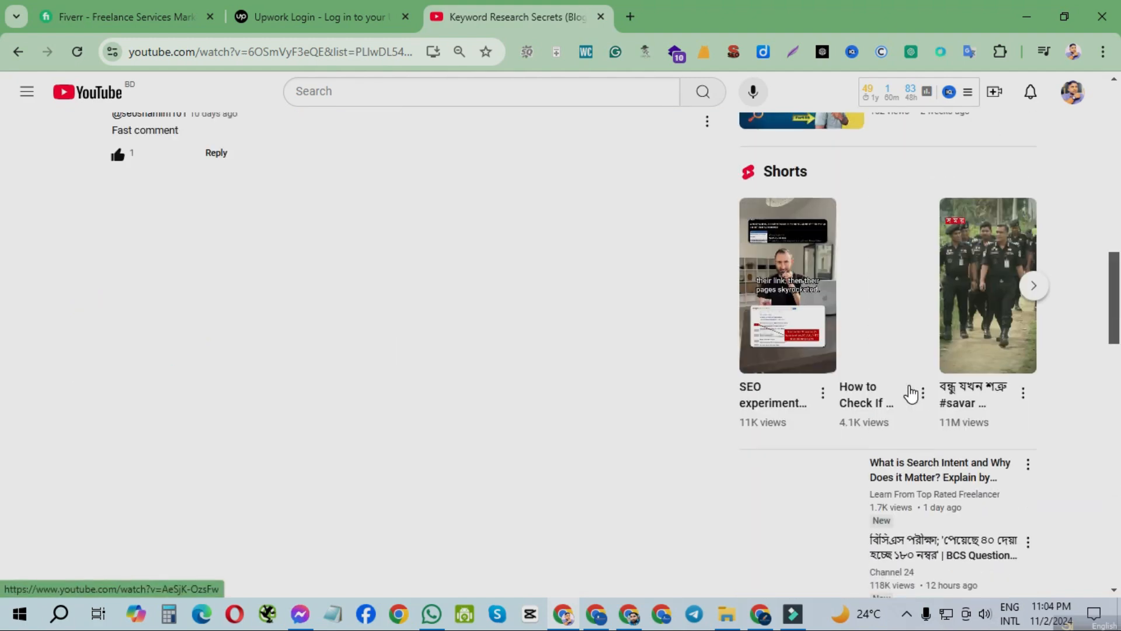
{"action": "scroll", "coordinate": [870, 383], "scroll_direction": "down", "scroll_amount": 2}
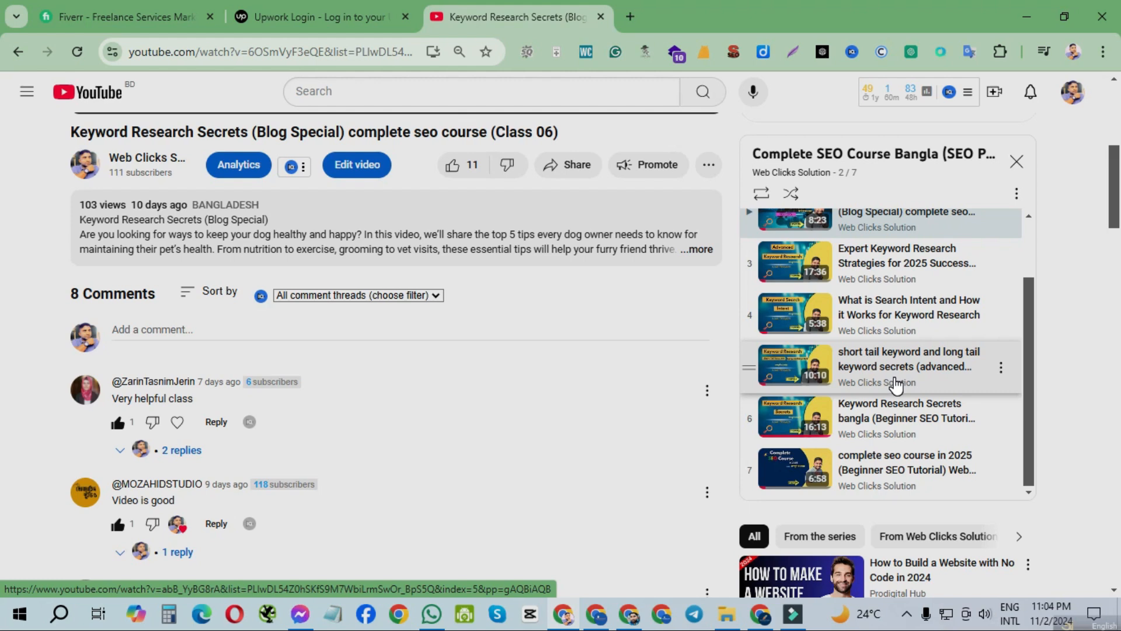
{"action": "scroll", "coordinate": [897, 385], "scroll_direction": "up", "scroll_amount": 6}
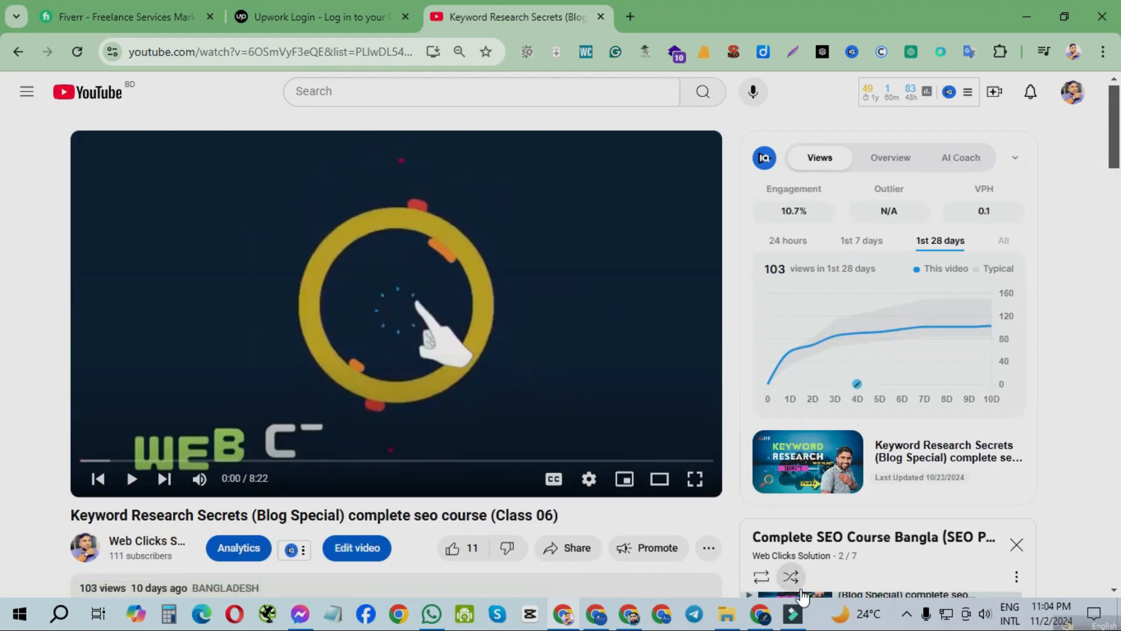
- Switch back to the course document in Google Docs and examine the remaining keyword research topics, including Semrush keyword research, Niche and Niche Research
{"action": "left_click", "coordinate": [761, 613]}
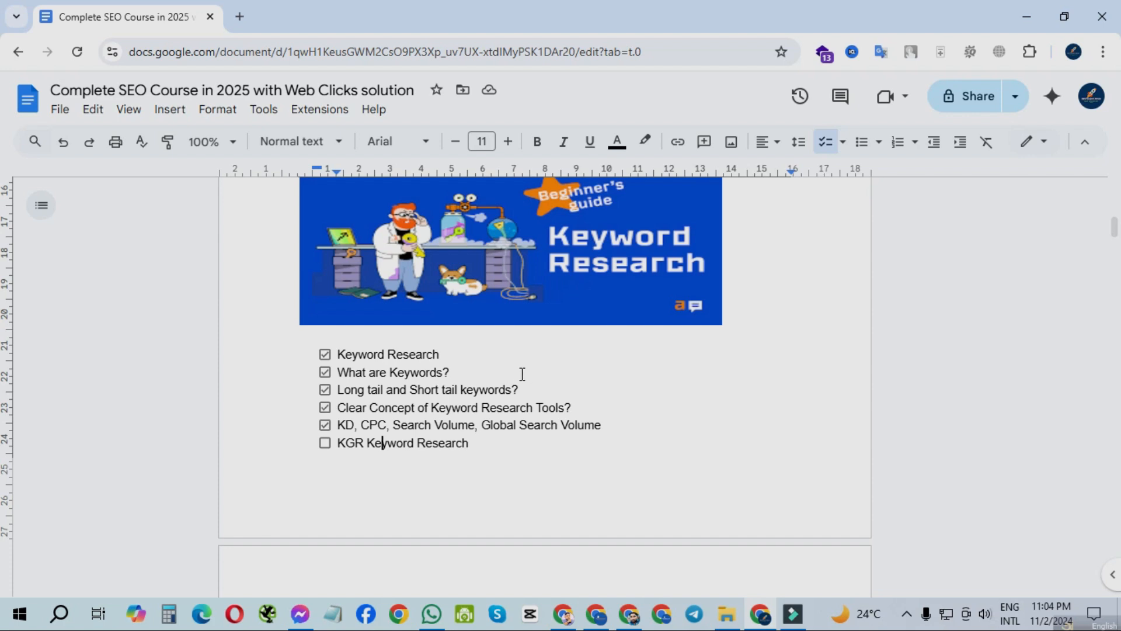
{"action": "scroll", "coordinate": [519, 378], "scroll_direction": "down", "scroll_amount": 3}
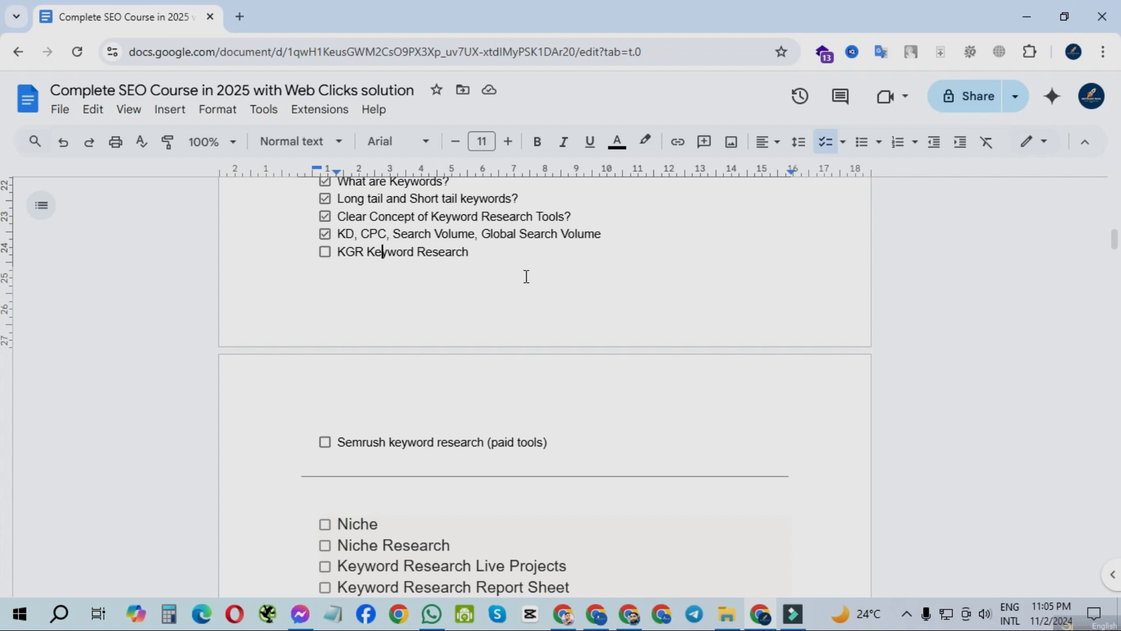
{"action": "left_click", "coordinate": [498, 251]}
{"action": "left_click_drag", "start_coordinate": [563, 443], "coordinate": [343, 442]}
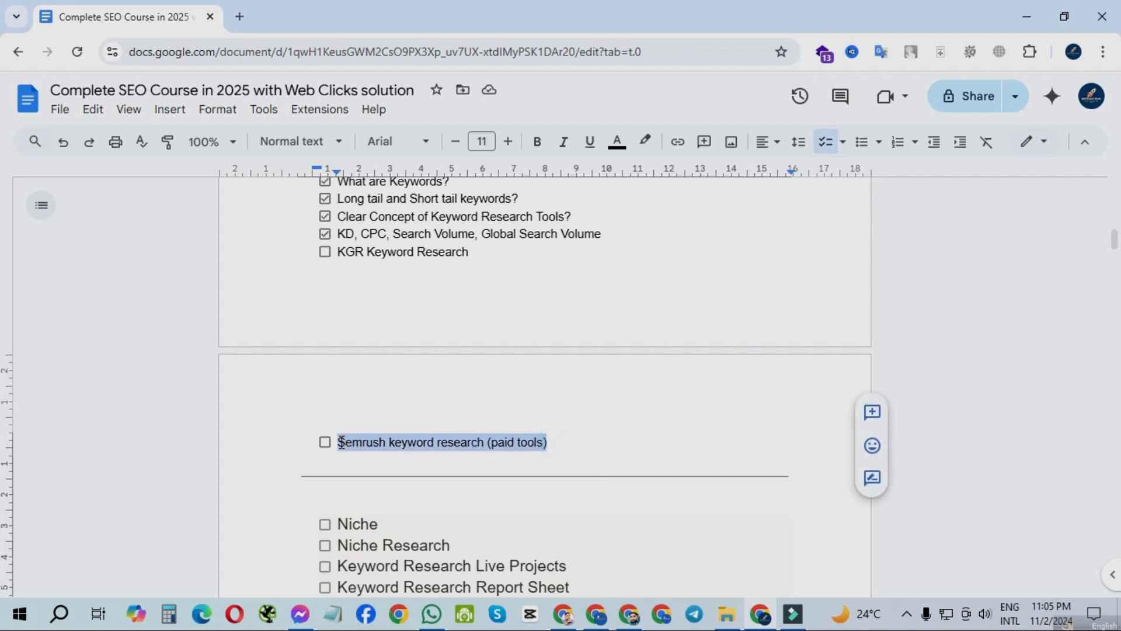
{"action": "left_click", "coordinate": [657, 435]}
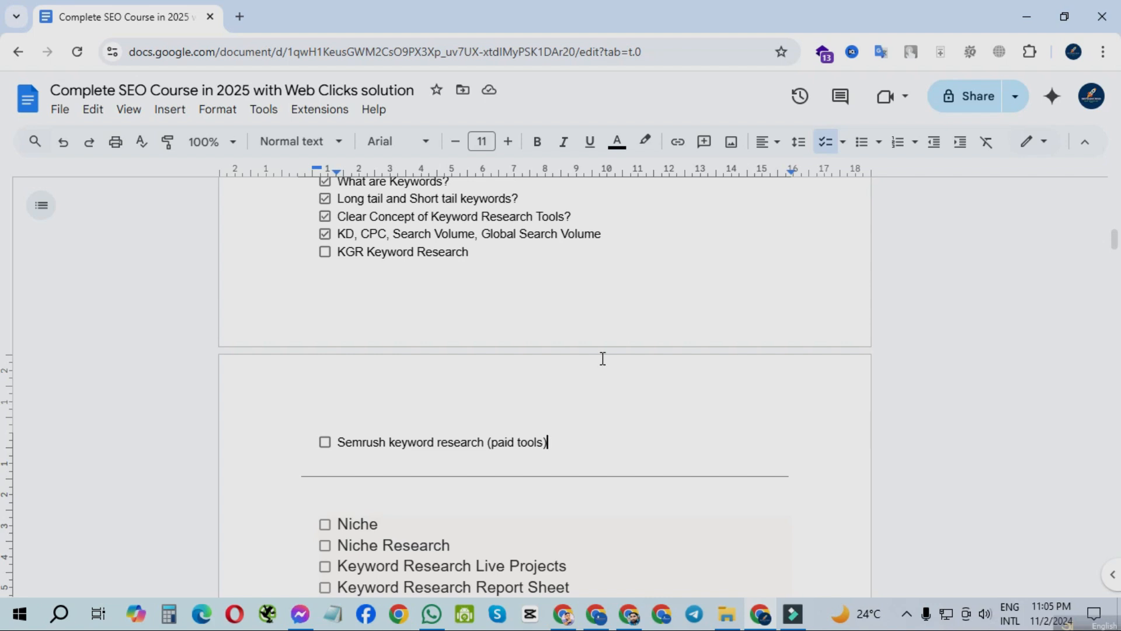
{"action": "scroll", "coordinate": [600, 357], "scroll_direction": "down", "scroll_amount": 3}
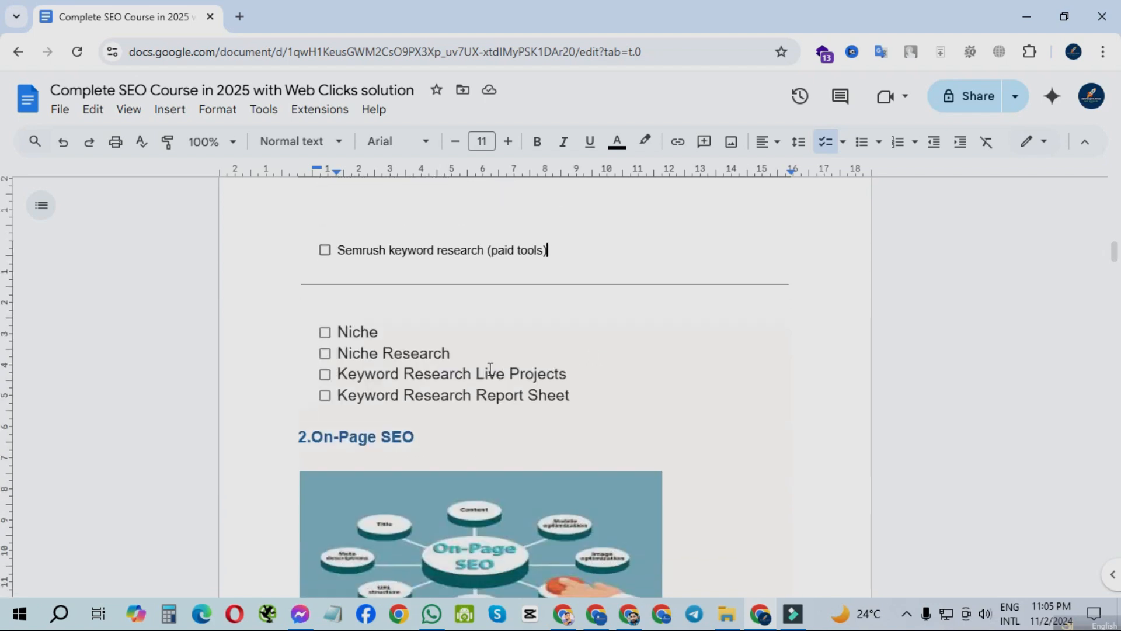
{"action": "left_click_drag", "start_coordinate": [398, 325], "coordinate": [339, 328]}
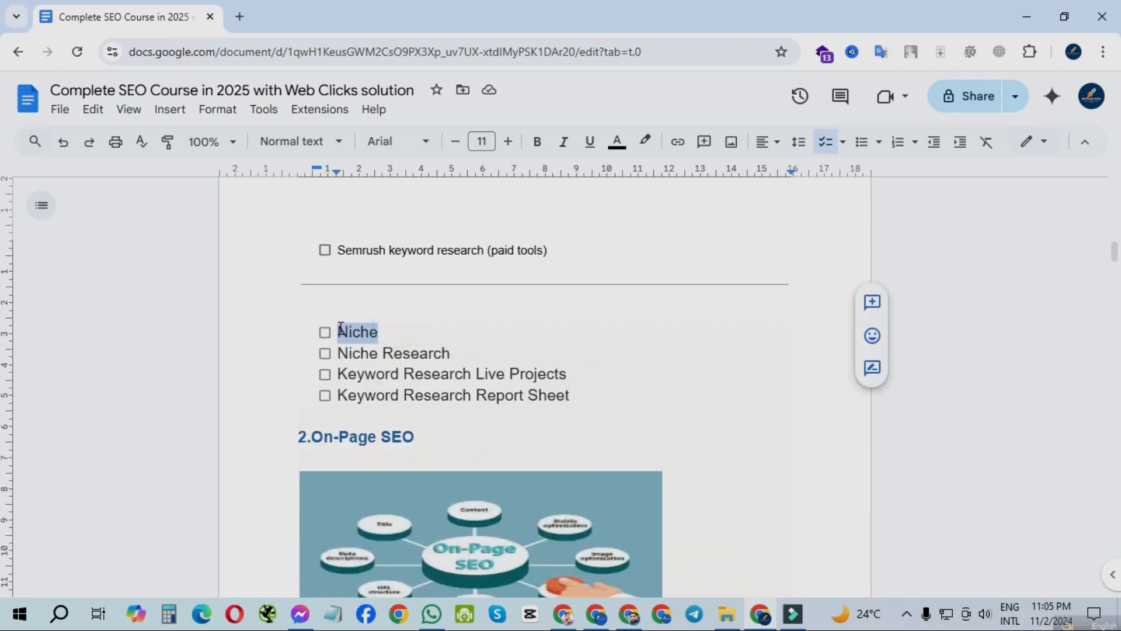
{"action": "left_click_drag", "start_coordinate": [459, 357], "coordinate": [341, 354]}
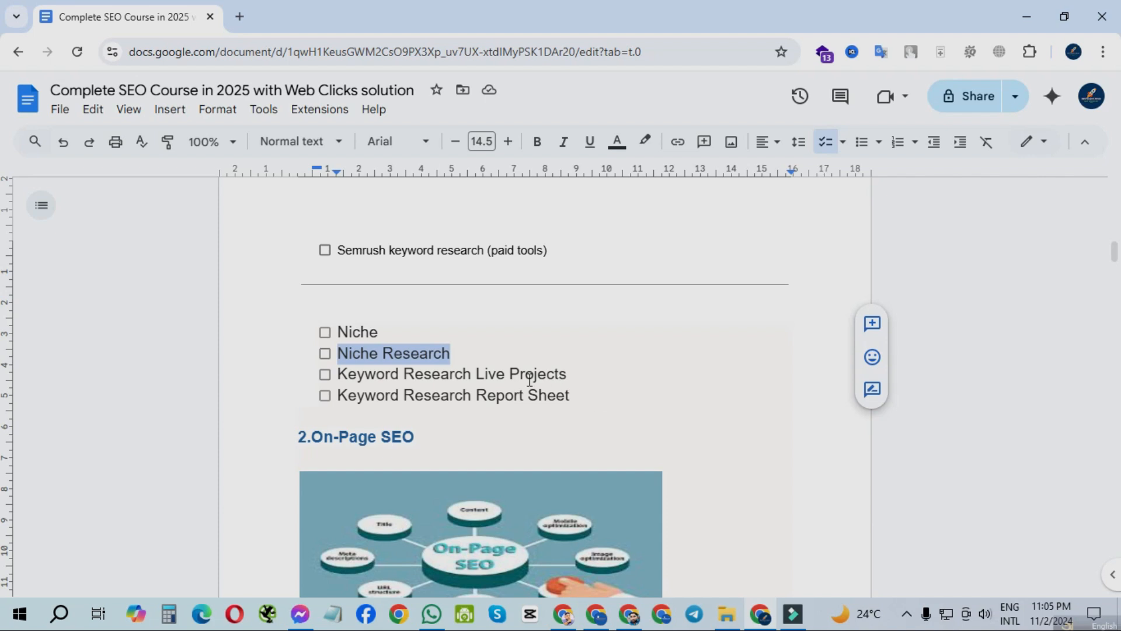
{"action": "scroll", "coordinate": [549, 414], "scroll_direction": "up", "scroll_amount": 10}
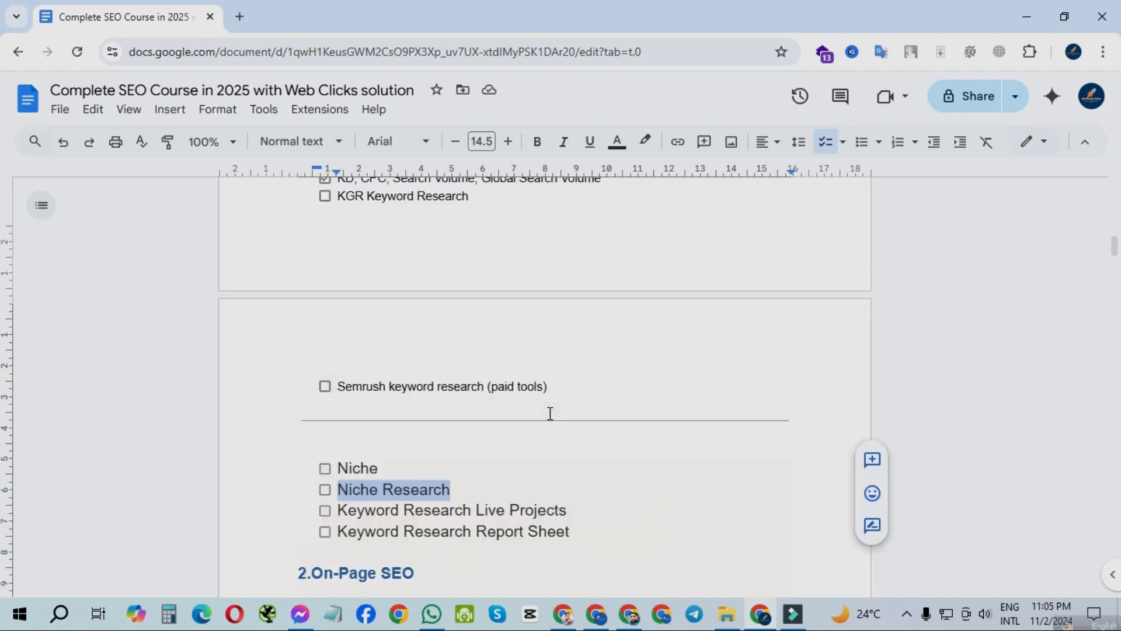
{"action": "scroll", "coordinate": [551, 409], "scroll_direction": "up", "scroll_amount": 3}
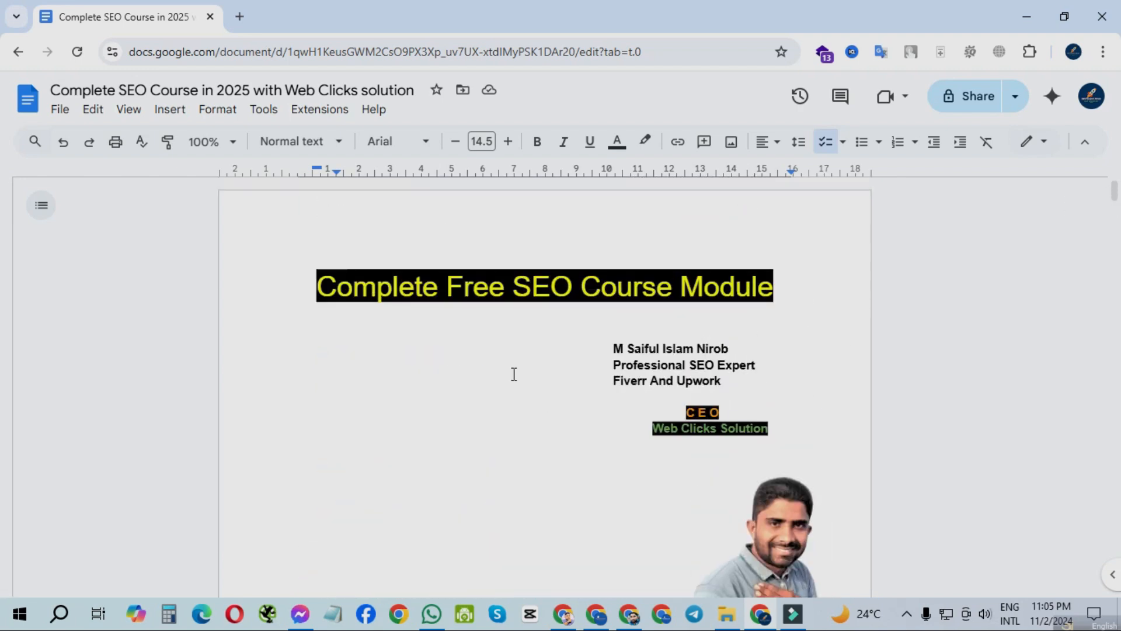
{"action": "scroll", "coordinate": [438, 340], "scroll_direction": "down", "scroll_amount": 3}
{"action": "scroll", "coordinate": [486, 373], "scroll_direction": "down", "scroll_amount": 3}
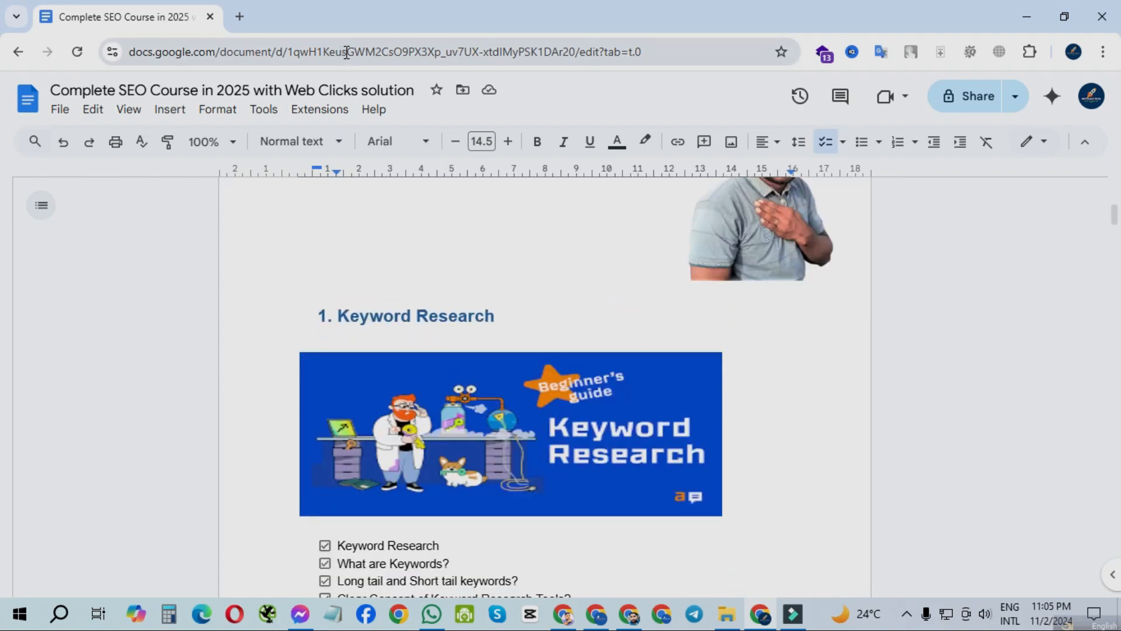
- Switch to the EasyToolsBD browser window, access Semrush through it and open the Keyword Magic Tool
{"action": "left_click", "coordinate": [596, 613]}
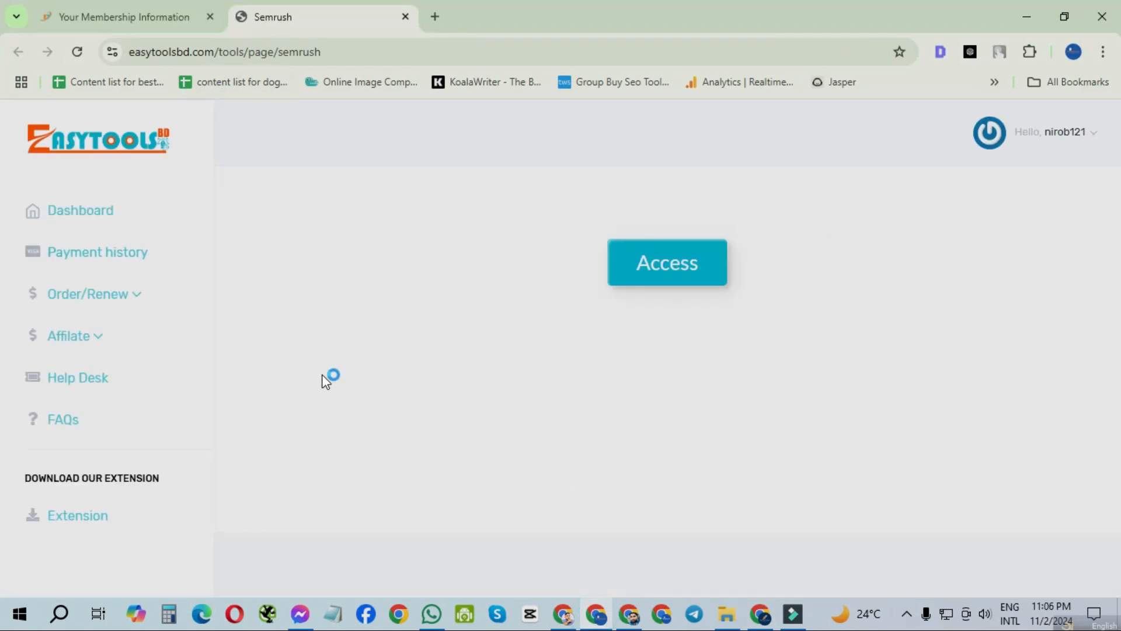
{"action": "left_click", "coordinate": [634, 278]}
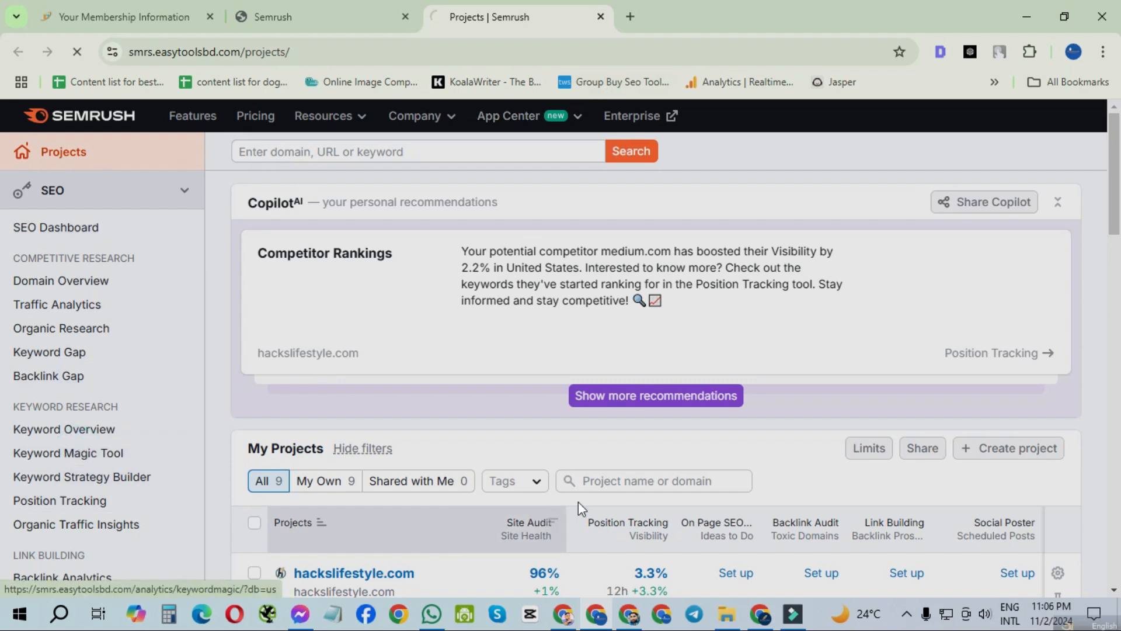
{"action": "left_click", "coordinate": [94, 459]}
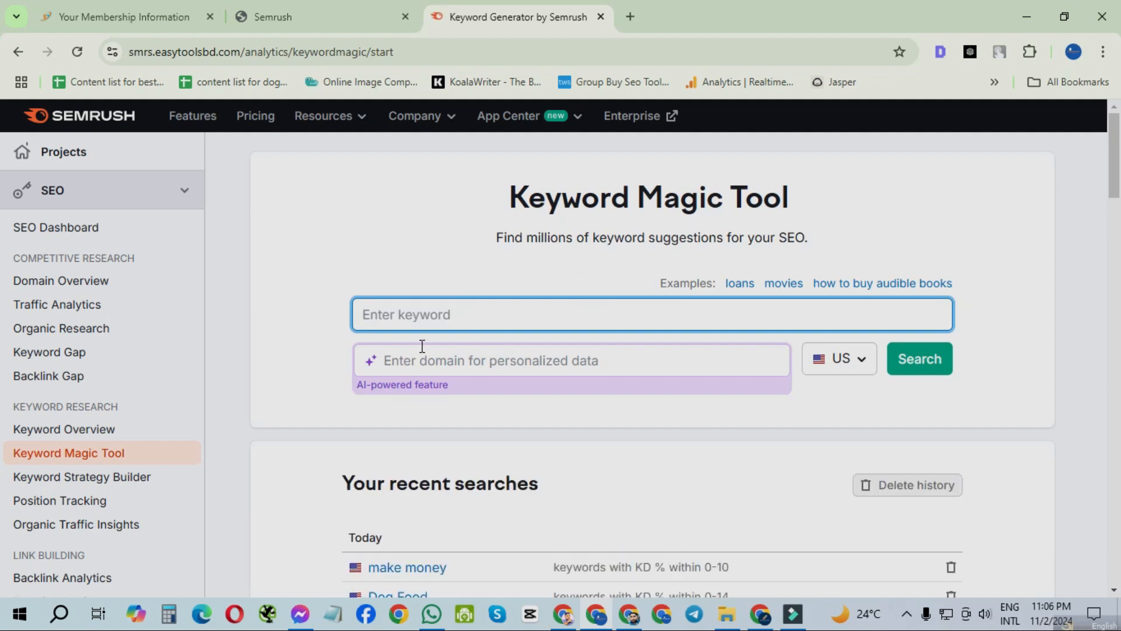
- Search the Keyword Magic Tool for the keyword "make money" in the US database
{"action": "left_click", "coordinate": [383, 312]}
{"action": "type", "text": "make money"}
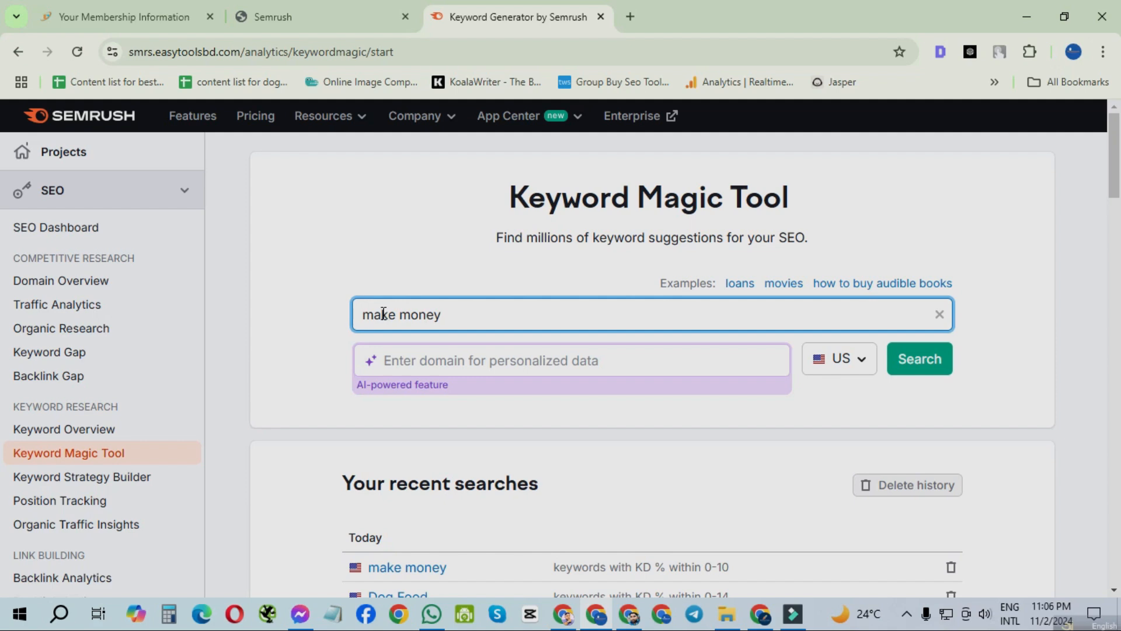
{"action": "left_click", "coordinate": [929, 357]}
{"action": "left_click", "coordinate": [919, 358]}
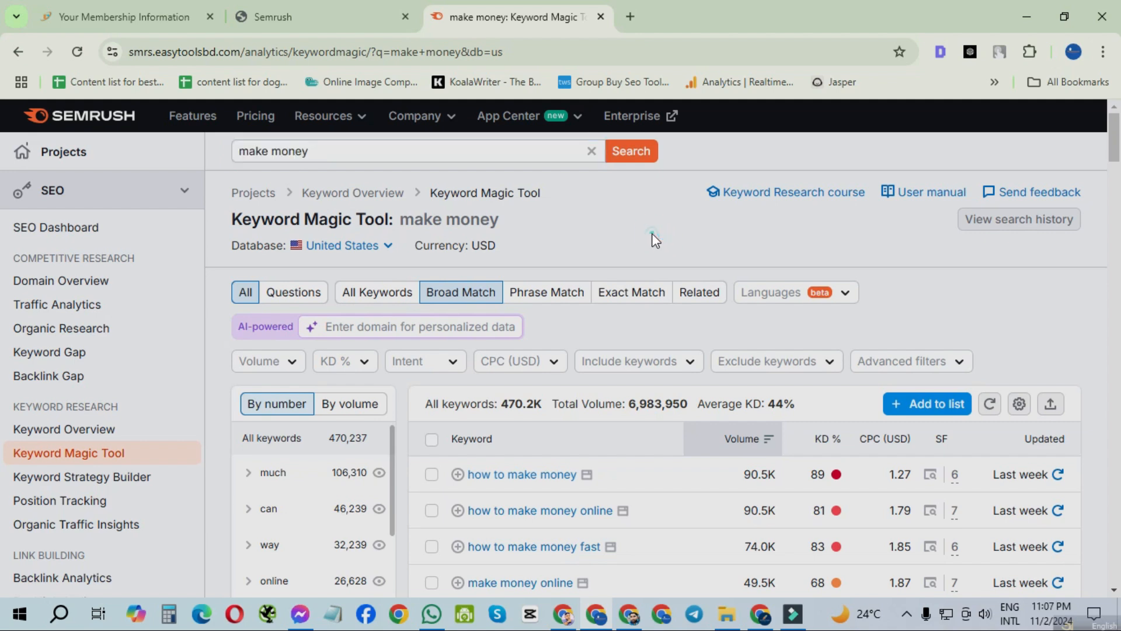
- Examine the search suggestions for "make money" and the countries available as keyword databases, keeping the United States
{"action": "left_click_drag", "start_coordinate": [348, 152], "coordinate": [237, 152]}
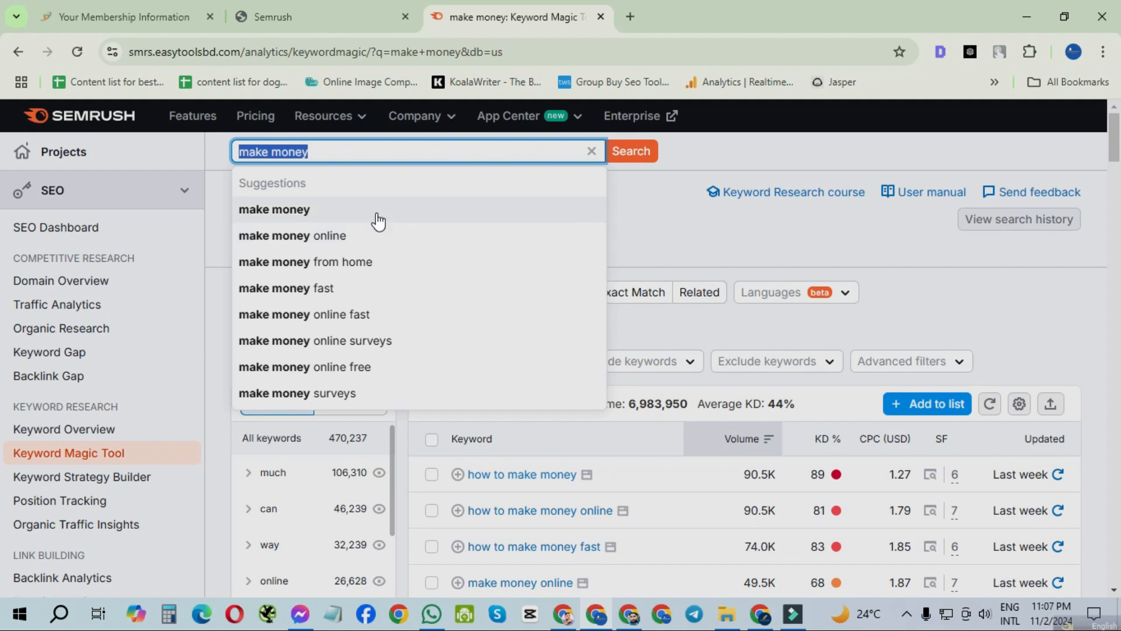
{"action": "left_click", "coordinate": [420, 208]}
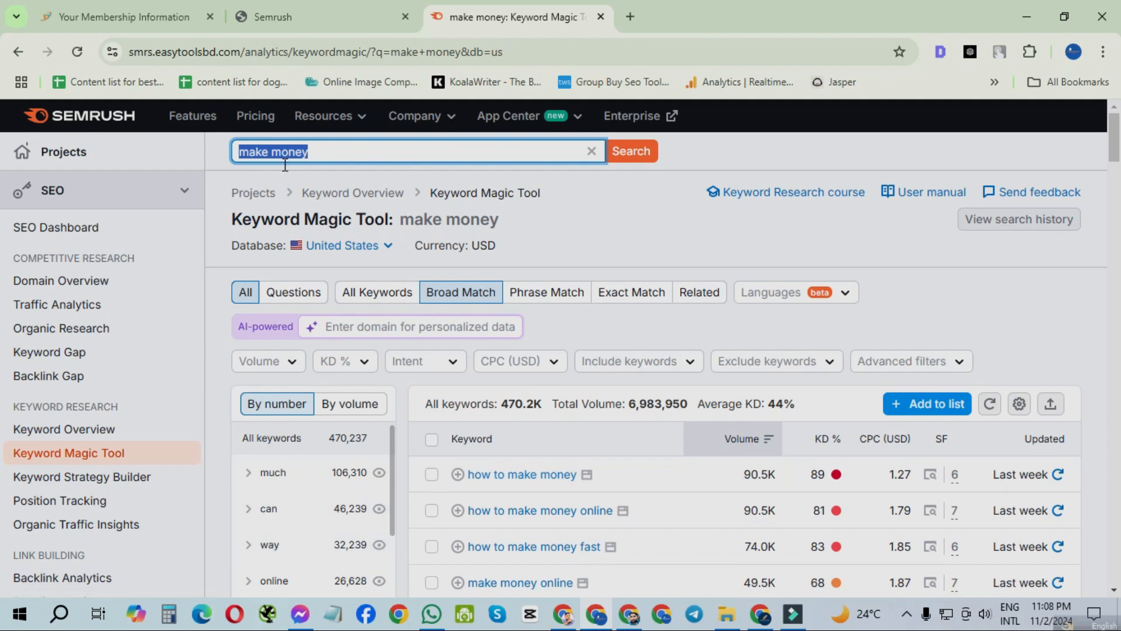
{"action": "left_click", "coordinate": [384, 245]}
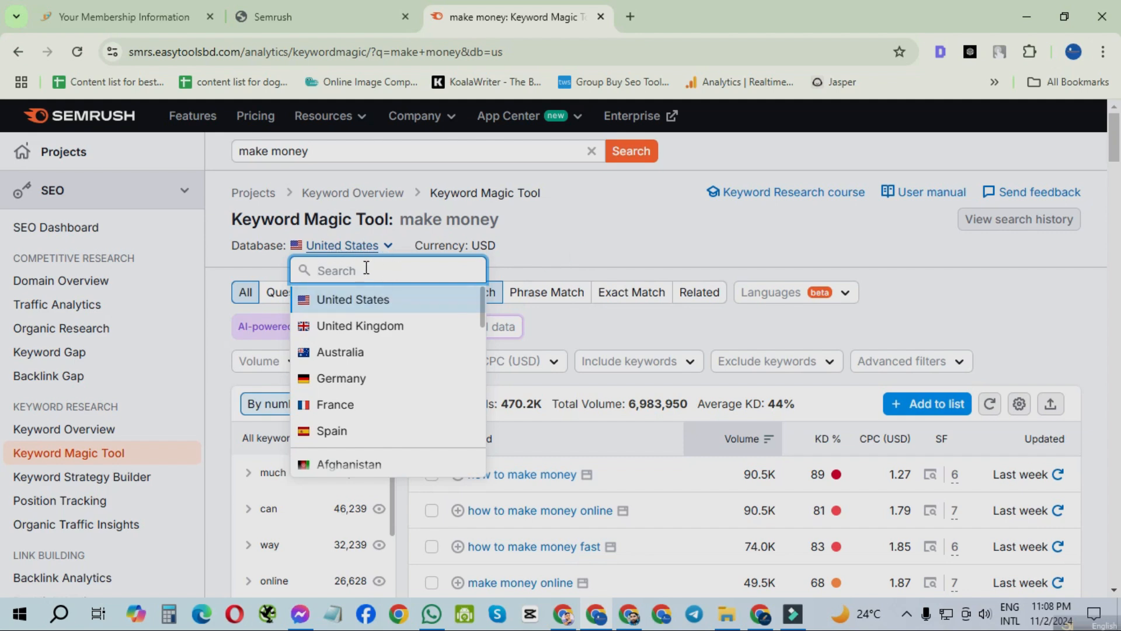
{"action": "left_click", "coordinate": [378, 247]}
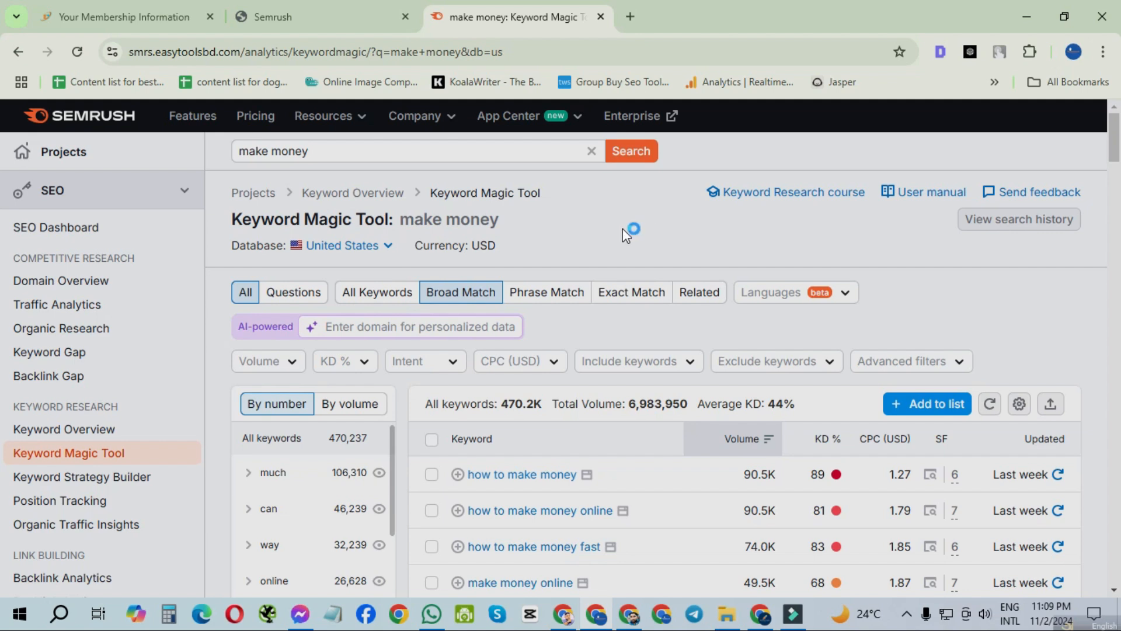
- Filter the "make money" keyword results to include the keyword "best"
{"action": "mouse_move", "coordinate": [834, 516]}
{"action": "mouse_move", "coordinate": [824, 482]}
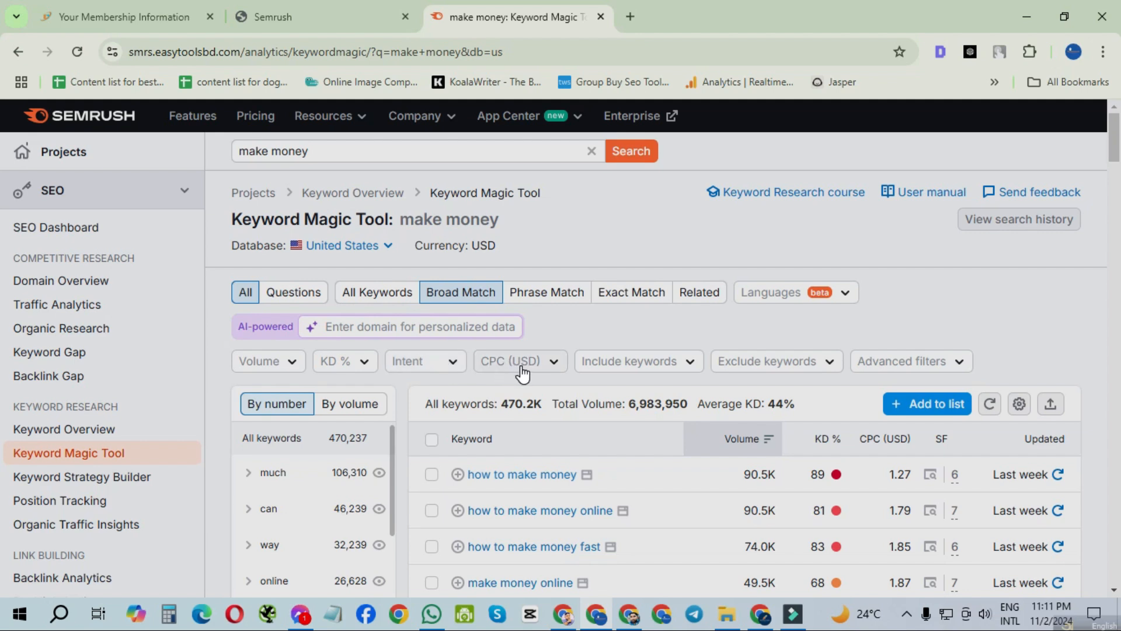
{"action": "left_click", "coordinate": [641, 369]}
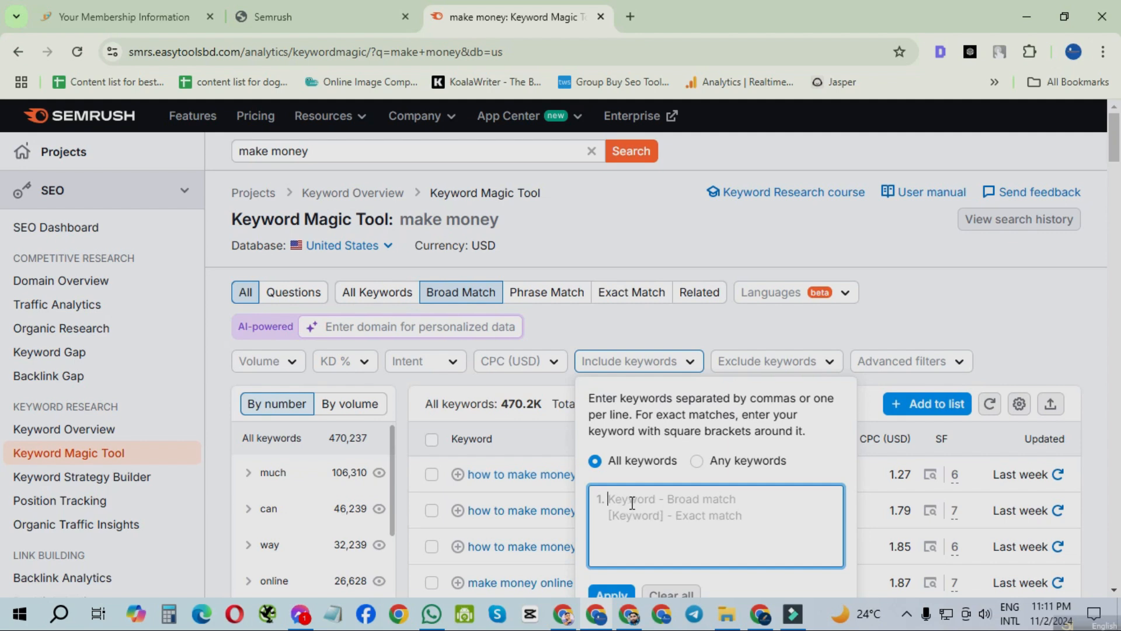
{"action": "type", "text": "best"}
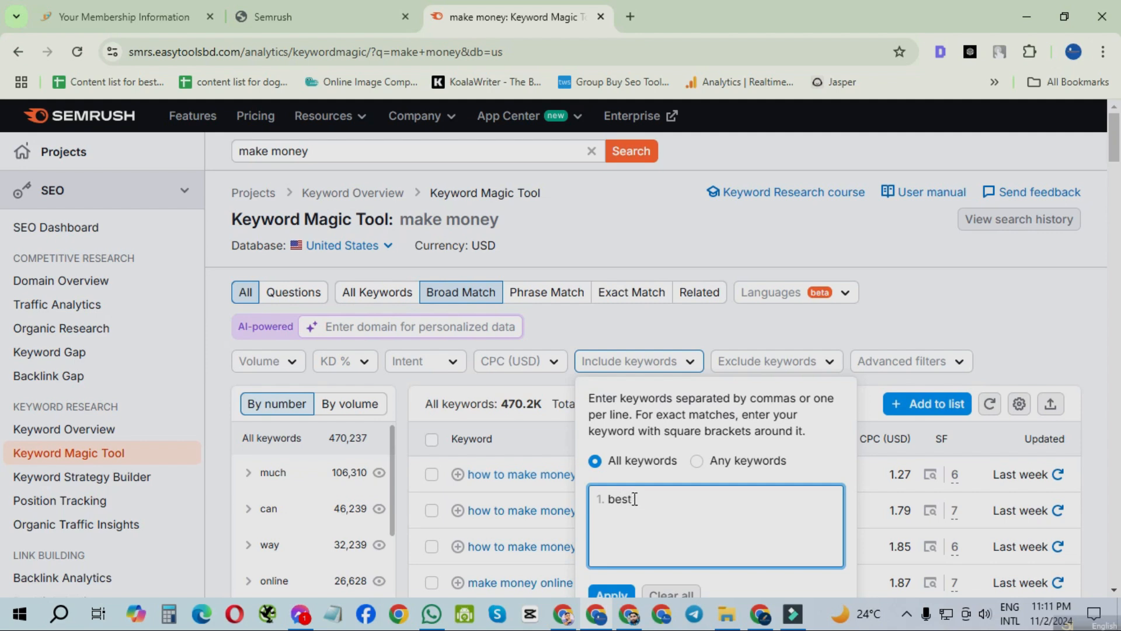
{"action": "scroll", "coordinate": [635, 499], "scroll_direction": "down", "scroll_amount": 3}
{"action": "left_click", "coordinate": [614, 408]}
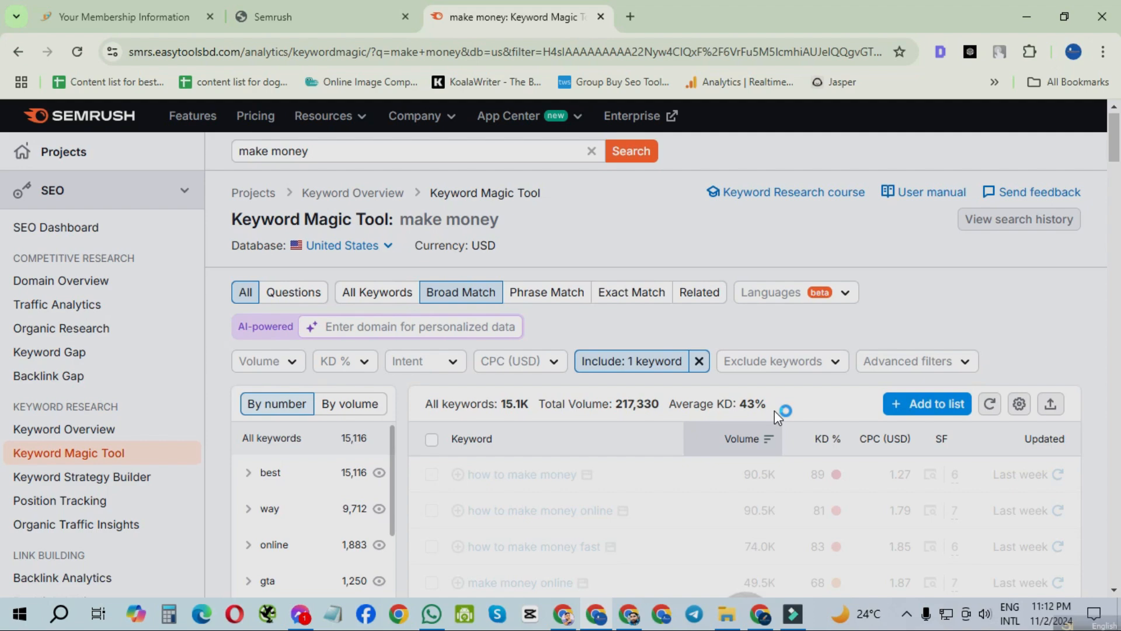
- Review the keywords containing "best" and clear the include filter to return to the full keyword list
{"action": "scroll", "coordinate": [702, 393], "scroll_direction": "down", "scroll_amount": 3}
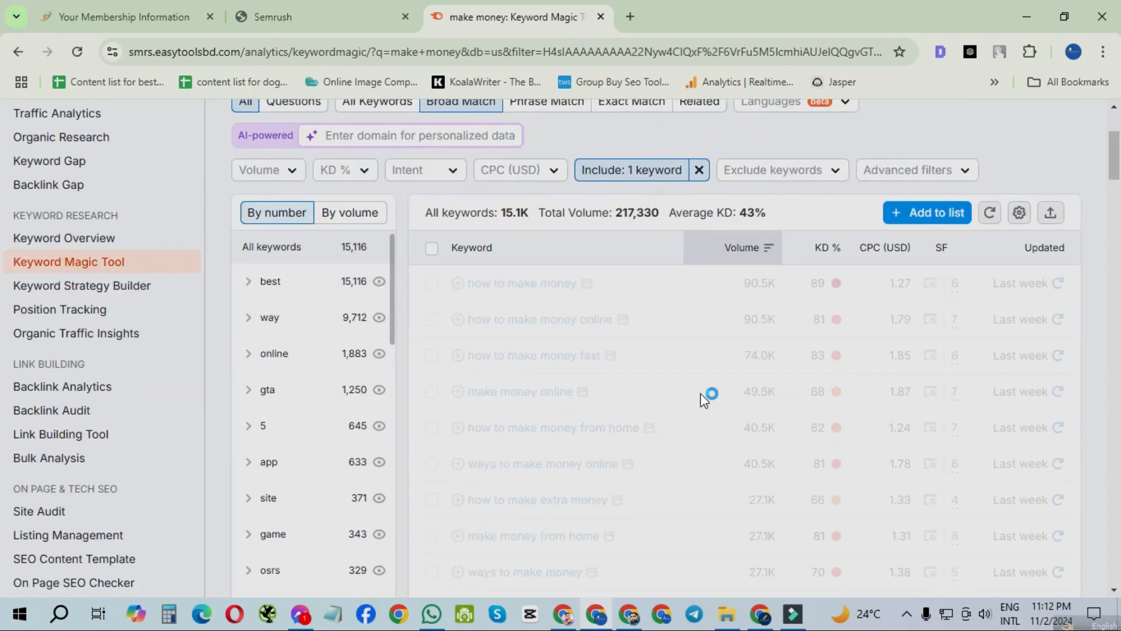
{"action": "scroll", "coordinate": [704, 396], "scroll_direction": "down", "scroll_amount": 3}
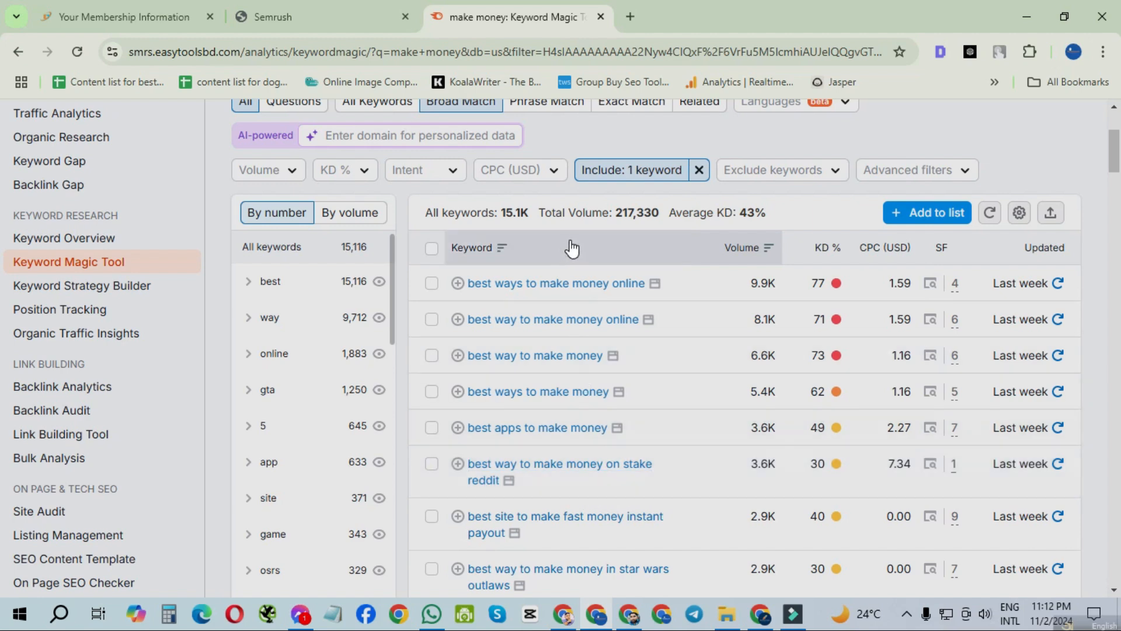
{"action": "scroll", "coordinate": [637, 313], "scroll_direction": "down", "scroll_amount": 10}
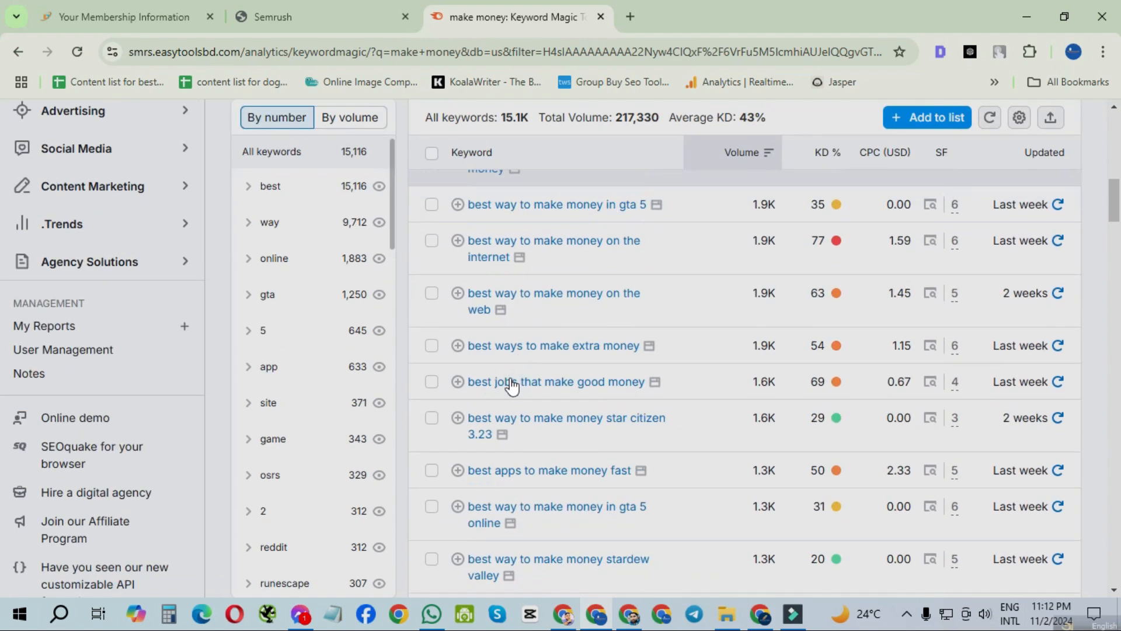
{"action": "scroll", "coordinate": [530, 433], "scroll_direction": "up", "scroll_amount": 10}
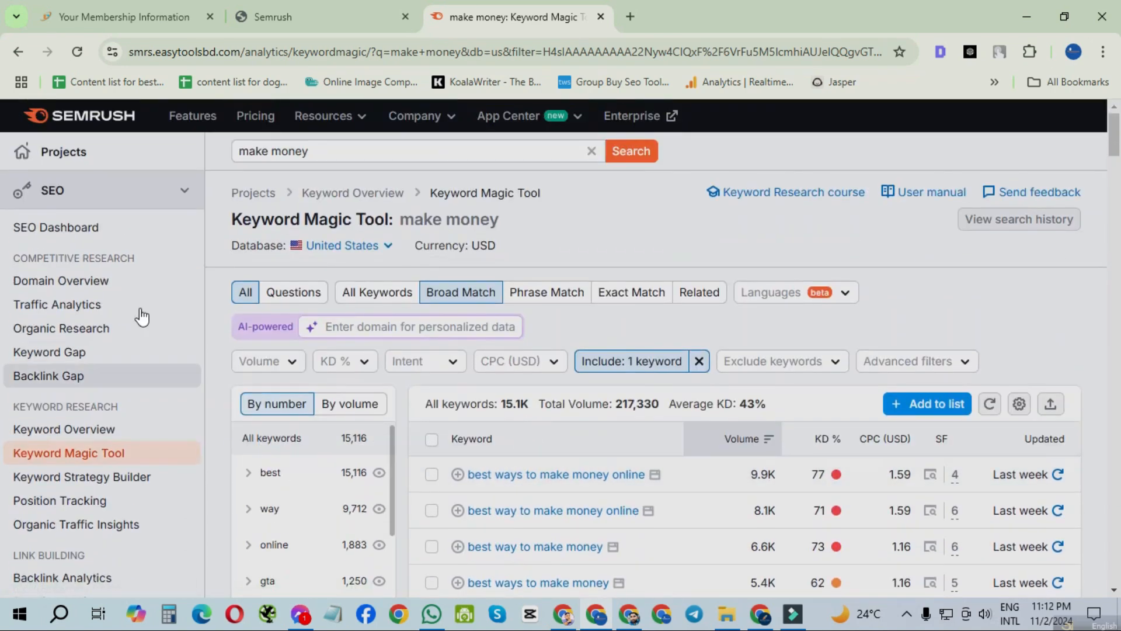
{"action": "left_click", "coordinate": [699, 362]}
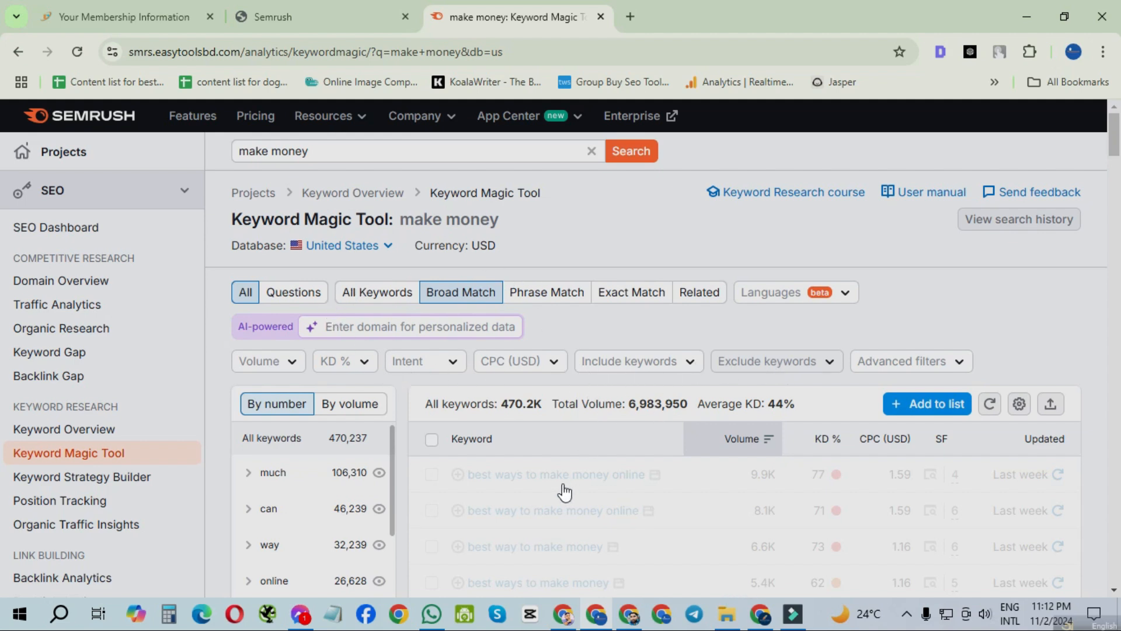
{"action": "scroll", "coordinate": [559, 429], "scroll_direction": "down", "scroll_amount": 5}
{"action": "scroll", "coordinate": [559, 425], "scroll_direction": "down", "scroll_amount": 1}
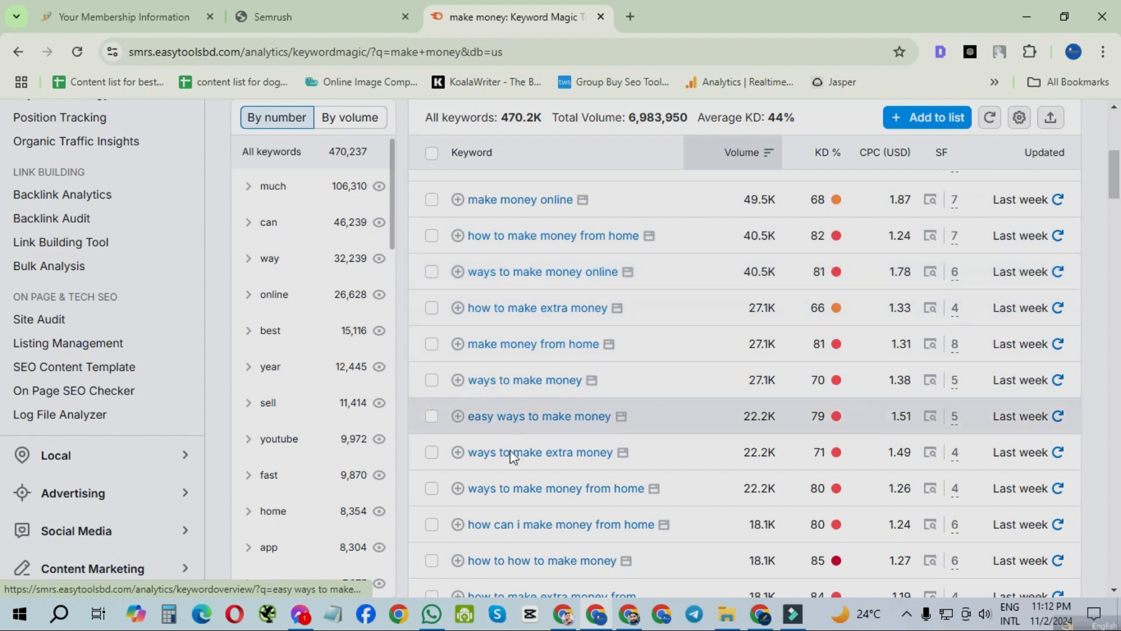
{"action": "scroll", "coordinate": [529, 367], "scroll_direction": "up", "scroll_amount": 7}
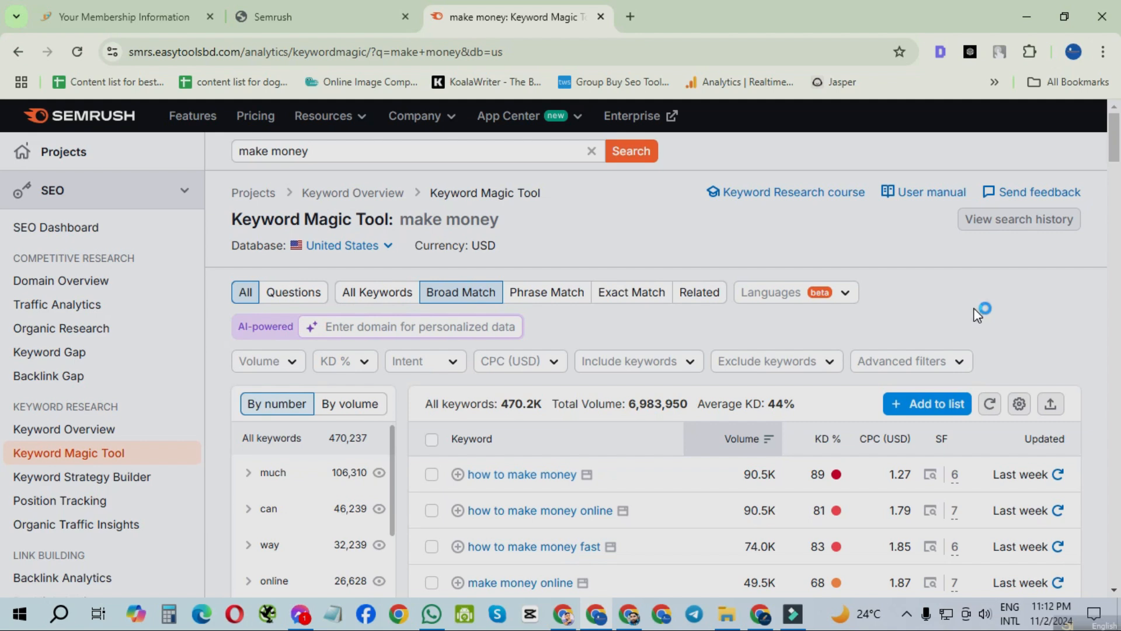
- Exclude the keywords "best" and "good" from the "make money" results
{"action": "left_click", "coordinate": [809, 365]}
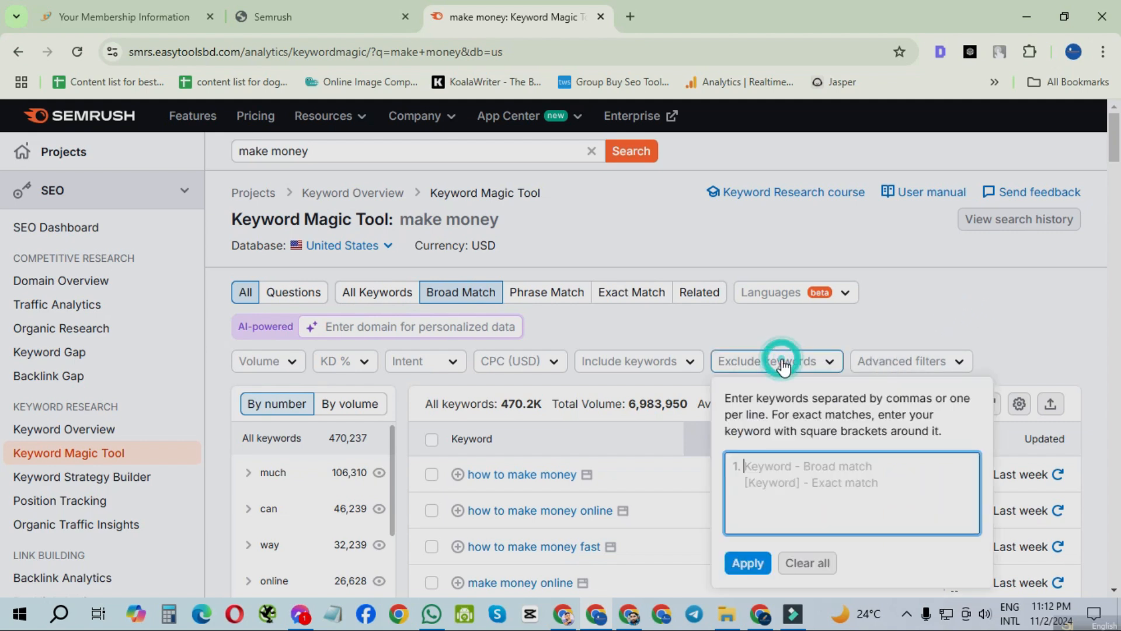
{"action": "left_click", "coordinate": [762, 475]}
{"action": "type", "text": "best"}
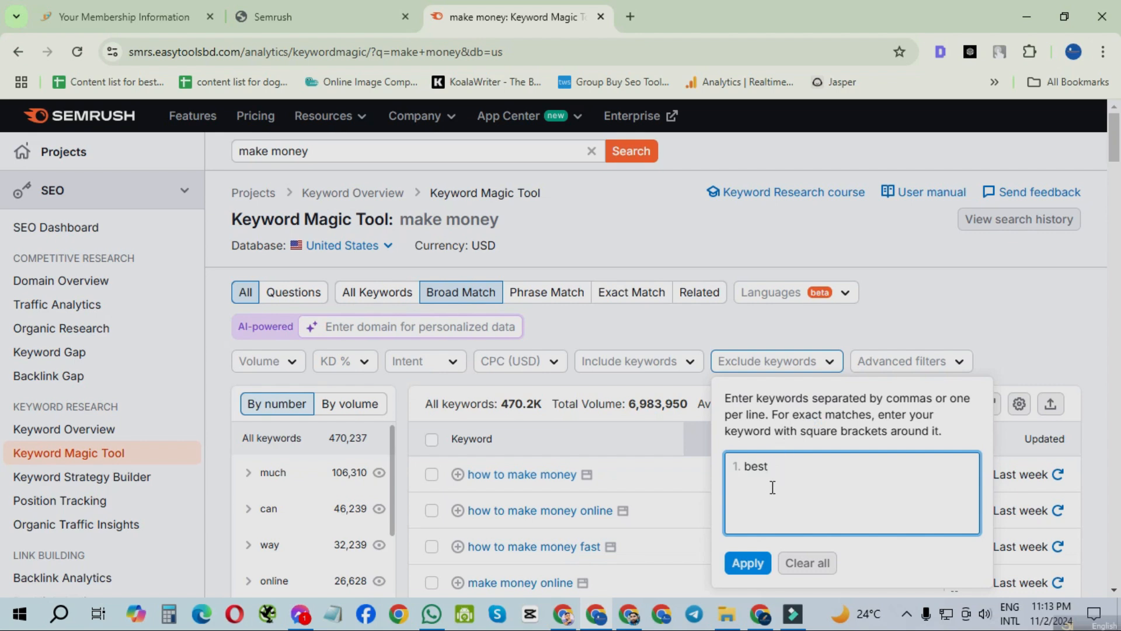
{"action": "double_click", "coordinate": [784, 470]}
{"action": "left_click", "coordinate": [781, 468]}
{"action": "key", "text": "Return"}
{"action": "type", "text": "good"}
{"action": "key", "text": "Return"}
{"action": "left_click", "coordinate": [753, 564]}
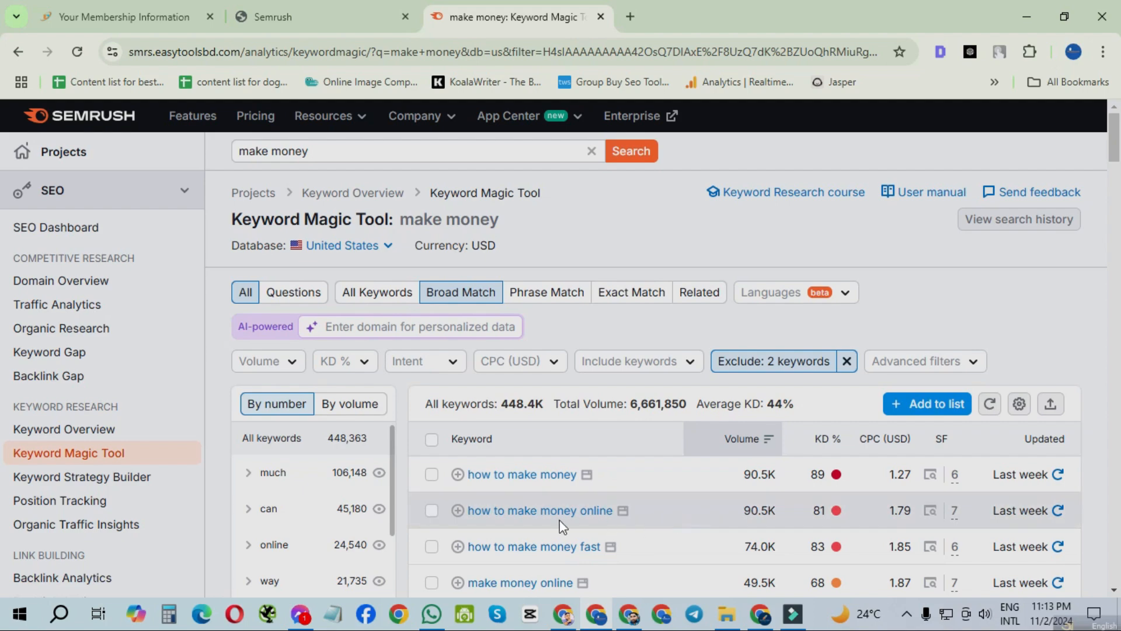
- Review the keyword list without the excluded words and clear the exclude filter
{"action": "scroll", "coordinate": [549, 438], "scroll_direction": "down", "scroll_amount": 5}
{"action": "scroll", "coordinate": [542, 446], "scroll_direction": "up", "scroll_amount": 5}
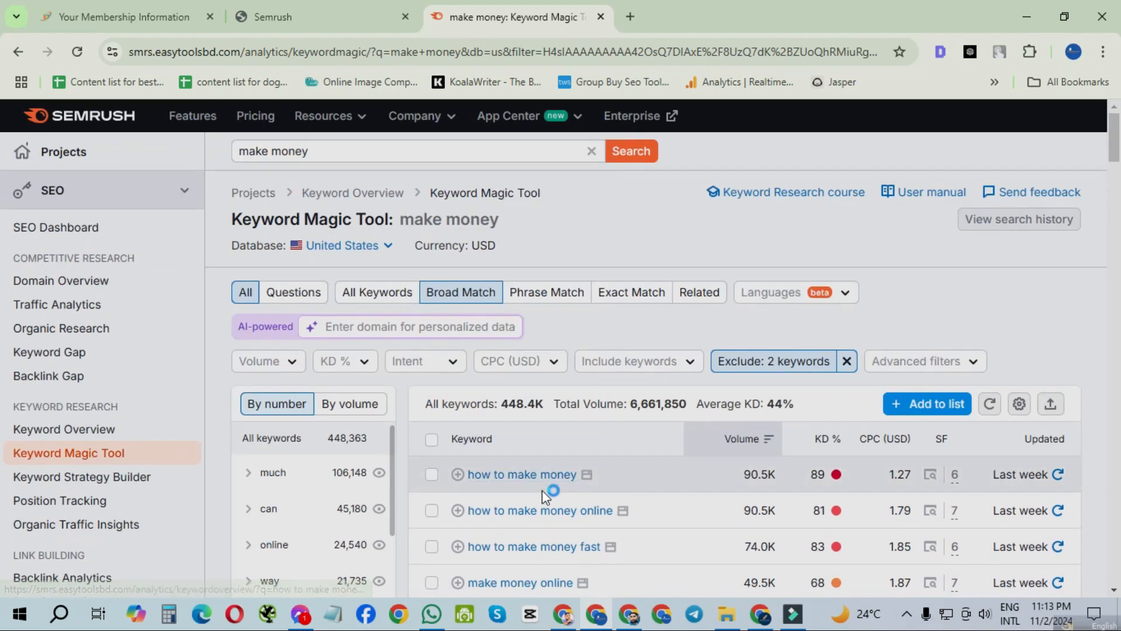
{"action": "scroll", "coordinate": [549, 494], "scroll_direction": "down", "scroll_amount": 3}
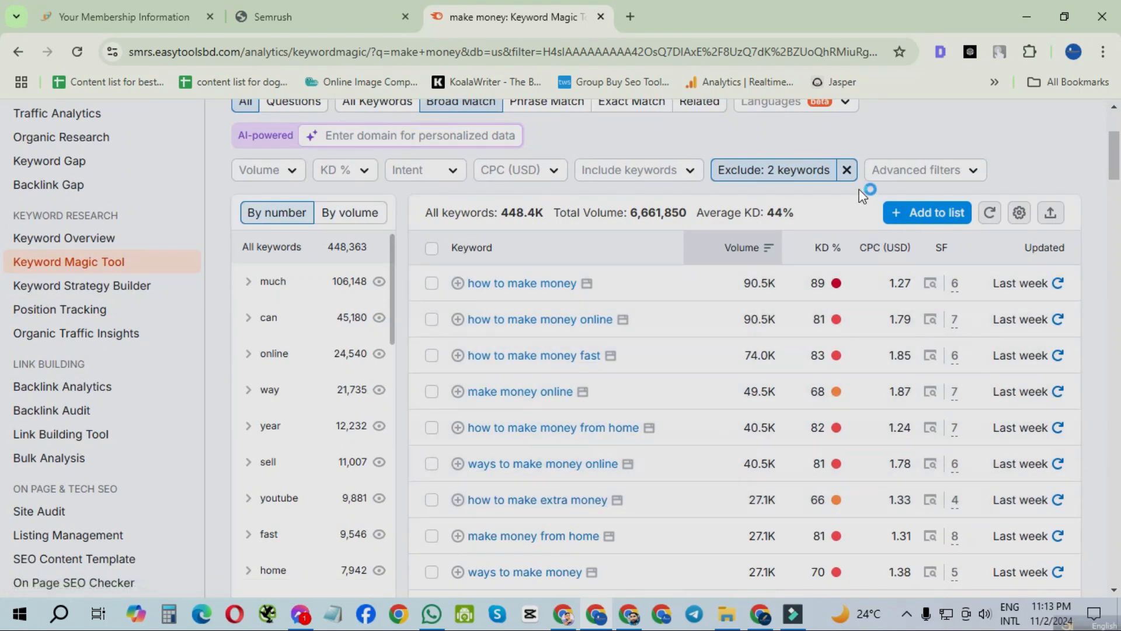
{"action": "left_click", "coordinate": [847, 170]}
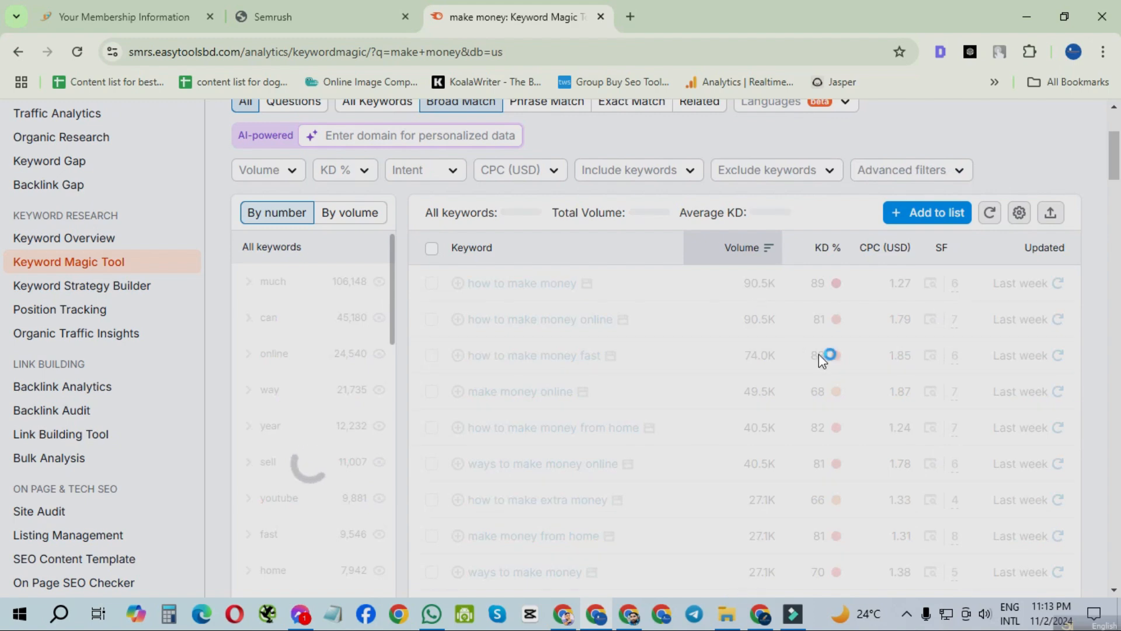
- Apply an advanced filter with a minimum word count of 4 to the keyword results
{"action": "scroll", "coordinate": [826, 358], "scroll_direction": "up", "scroll_amount": 3}
{"action": "left_click", "coordinate": [925, 365]}
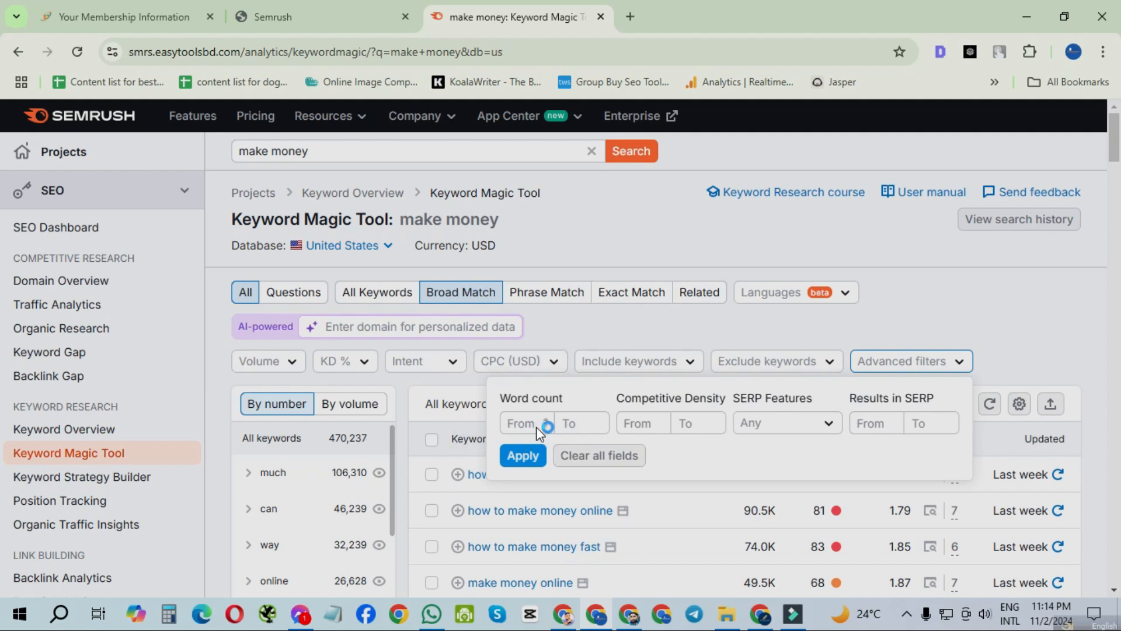
{"action": "left_click", "coordinate": [548, 419]}
{"action": "left_click", "coordinate": [548, 419]}
{"action": "left_click", "coordinate": [548, 419]}
{"action": "left_click", "coordinate": [548, 419]}
{"action": "left_click", "coordinate": [526, 457]}
{"action": "left_click", "coordinate": [523, 455]}
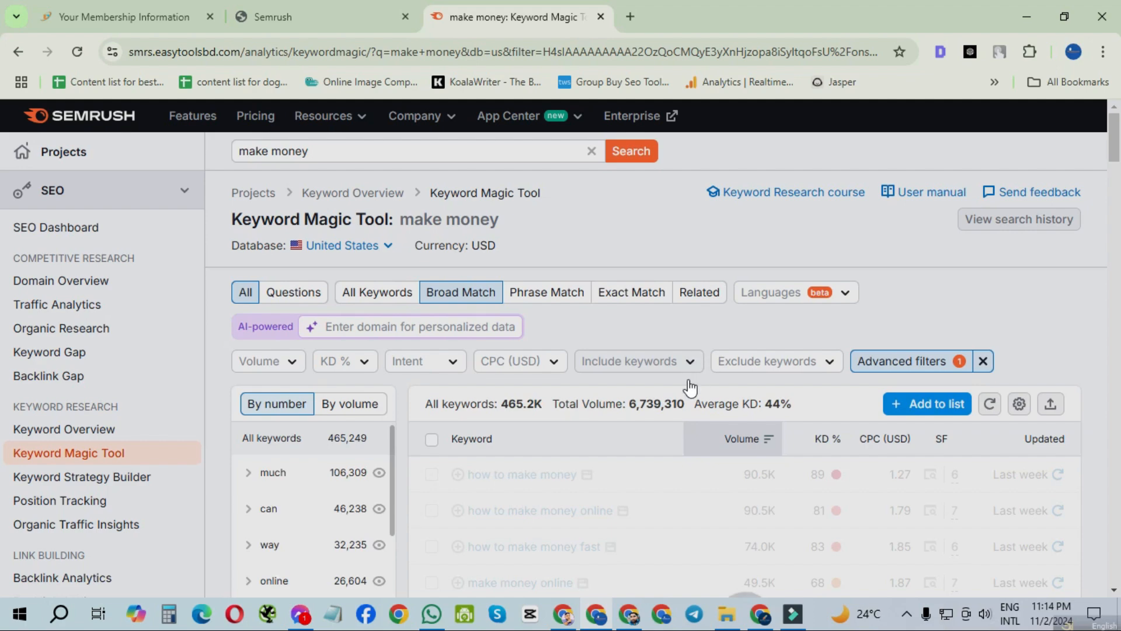
- Review the keywords filtered by word count and clear the advanced filter
{"action": "scroll", "coordinate": [584, 420], "scroll_direction": "down", "scroll_amount": 5}
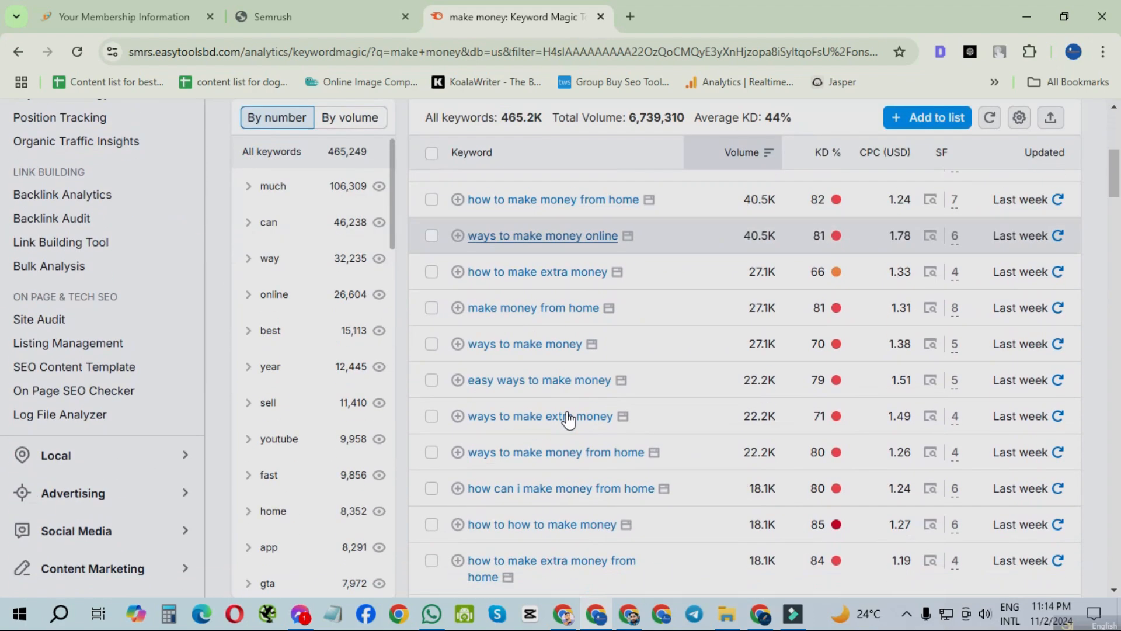
{"action": "scroll", "coordinate": [629, 426], "scroll_direction": "up", "scroll_amount": 3}
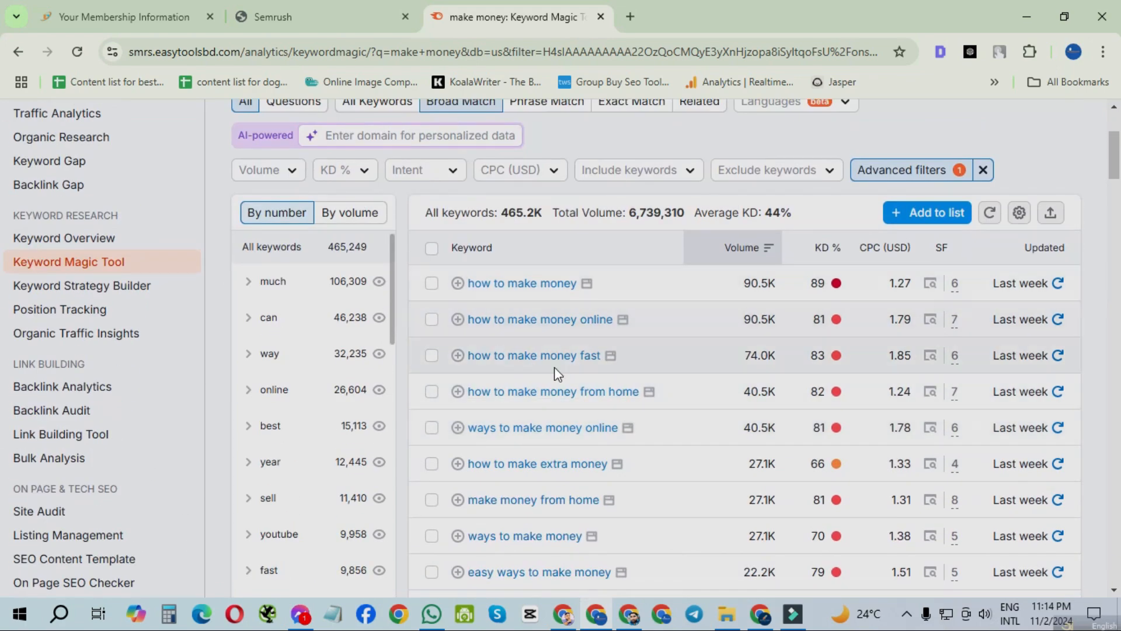
{"action": "scroll", "coordinate": [558, 369], "scroll_direction": "up", "scroll_amount": 3}
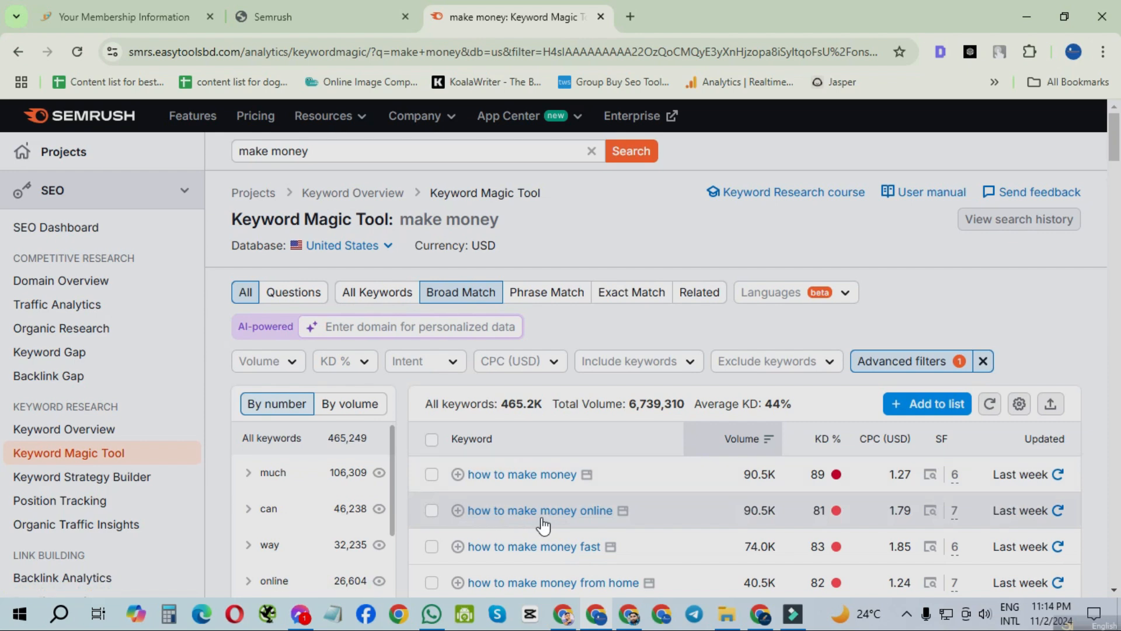
{"action": "scroll", "coordinate": [712, 362], "scroll_direction": "down", "scroll_amount": 3}
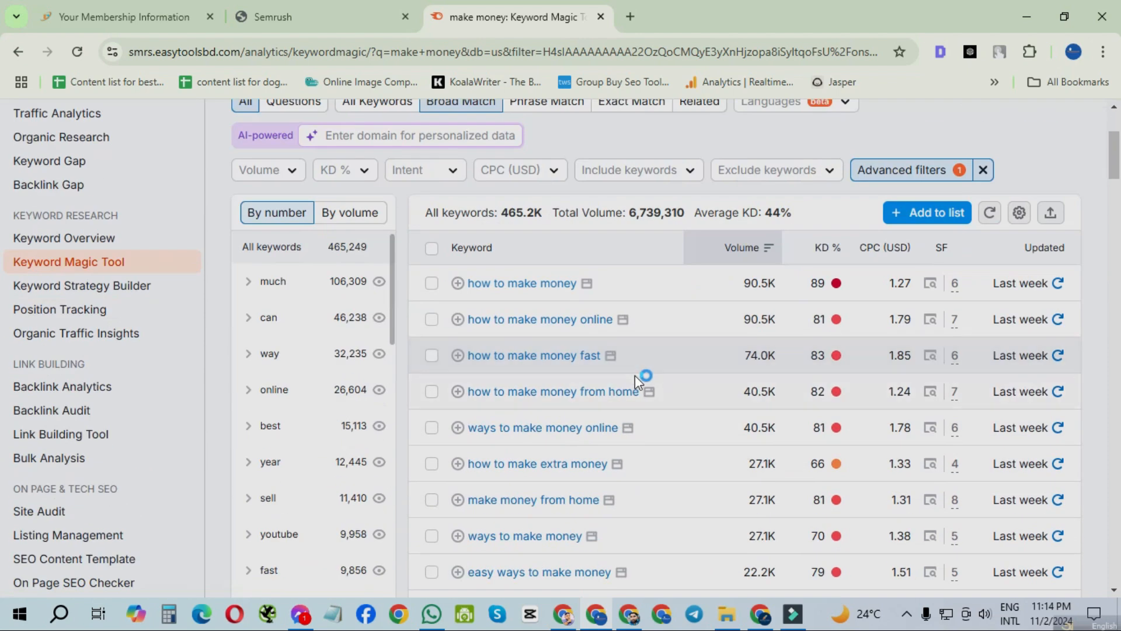
{"action": "scroll", "coordinate": [648, 402], "scroll_direction": "up", "scroll_amount": 3}
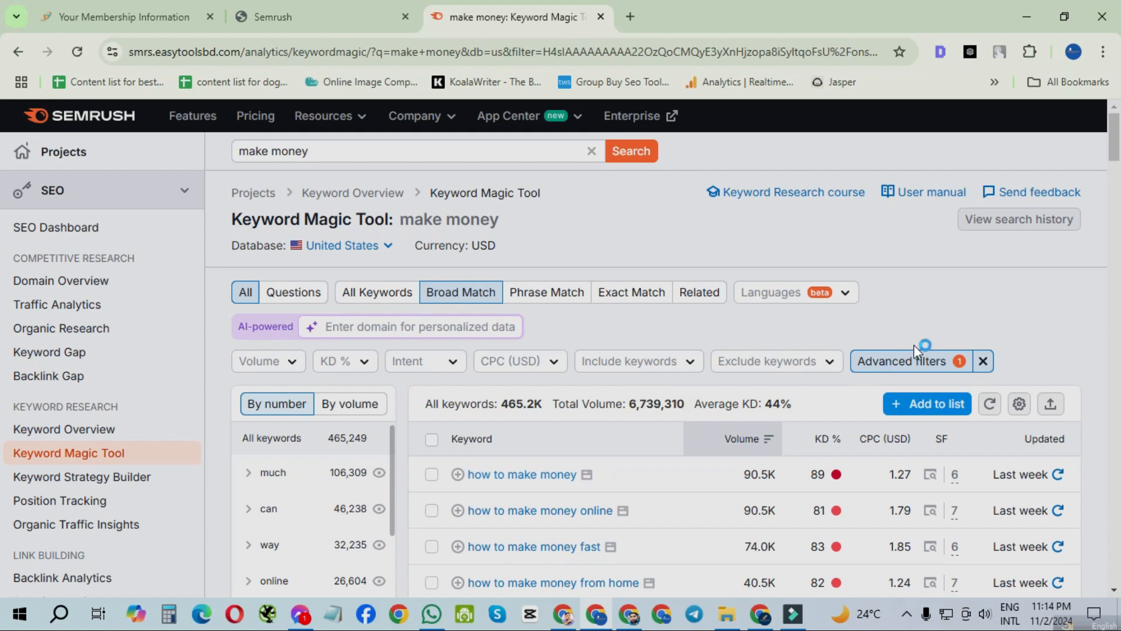
{"action": "left_click", "coordinate": [983, 361]}
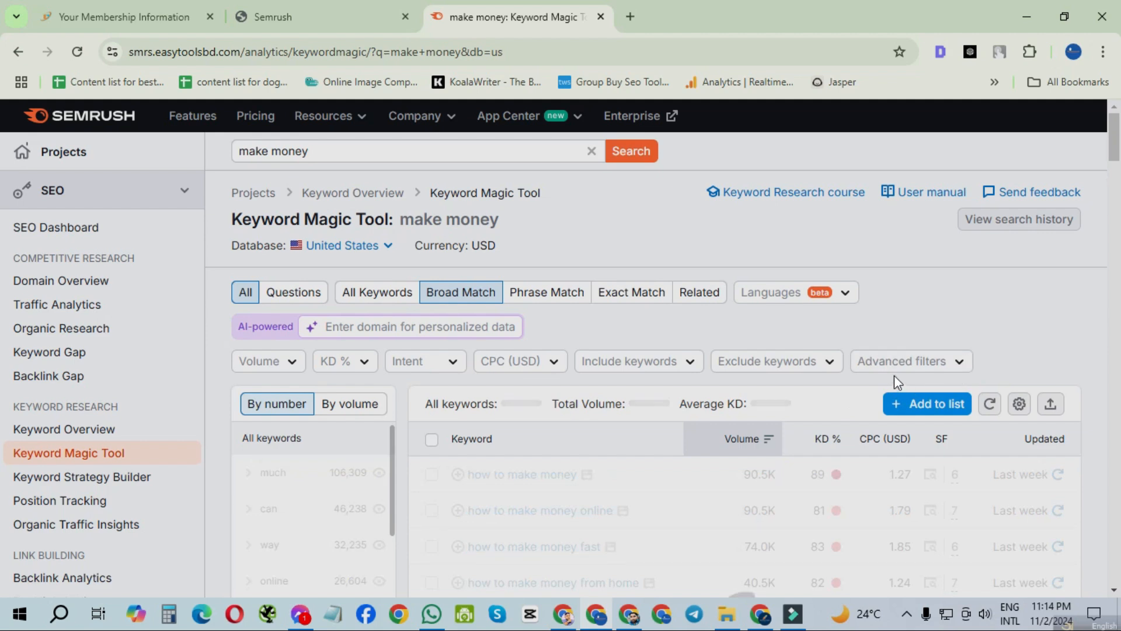
- Reapply the advanced filter, raising the minimum word count from 1 to 4
{"action": "left_click", "coordinate": [900, 365]}
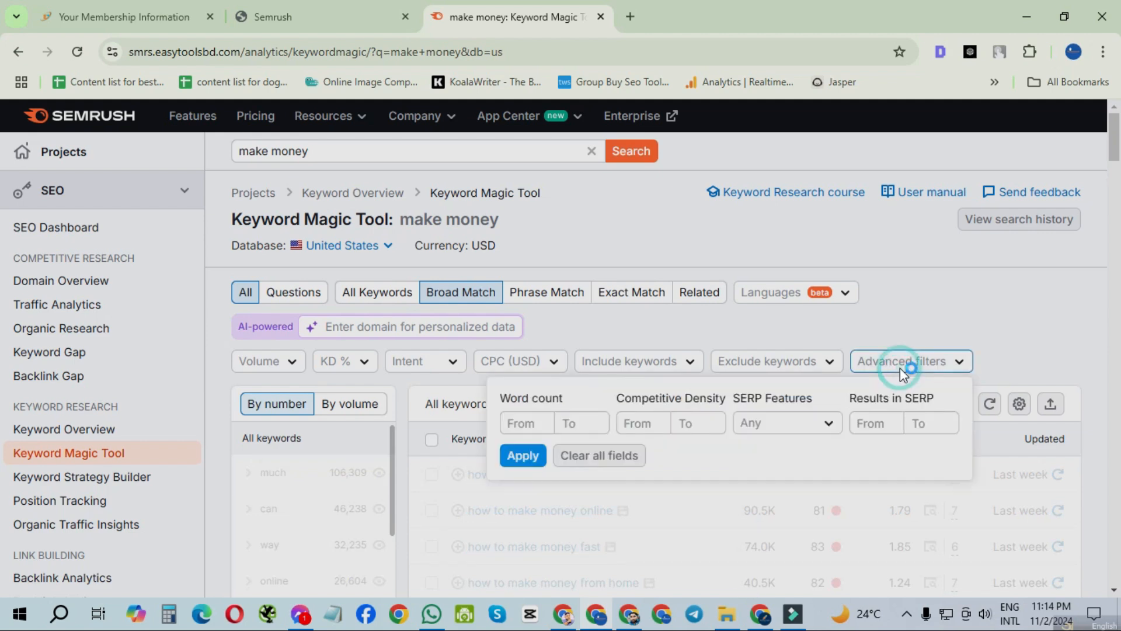
{"action": "left_click", "coordinate": [536, 424]}
{"action": "type", "text": "1"}
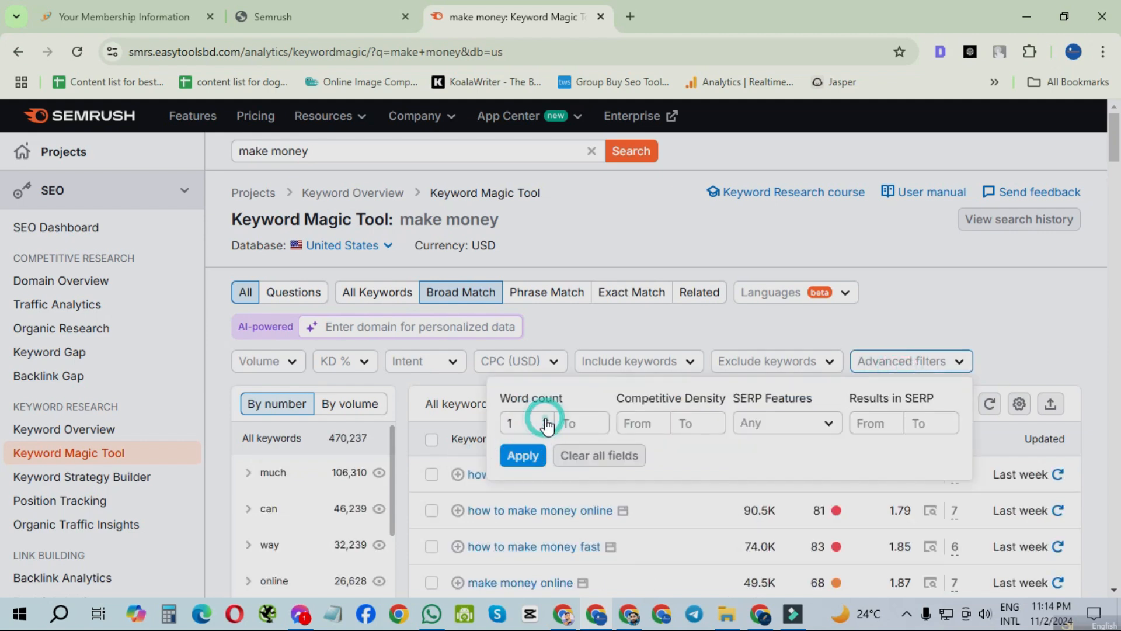
{"action": "left_click", "coordinate": [546, 421]}
{"action": "left_click", "coordinate": [546, 421]}
{"action": "left_click", "coordinate": [546, 422]}
{"action": "left_click", "coordinate": [528, 460]}
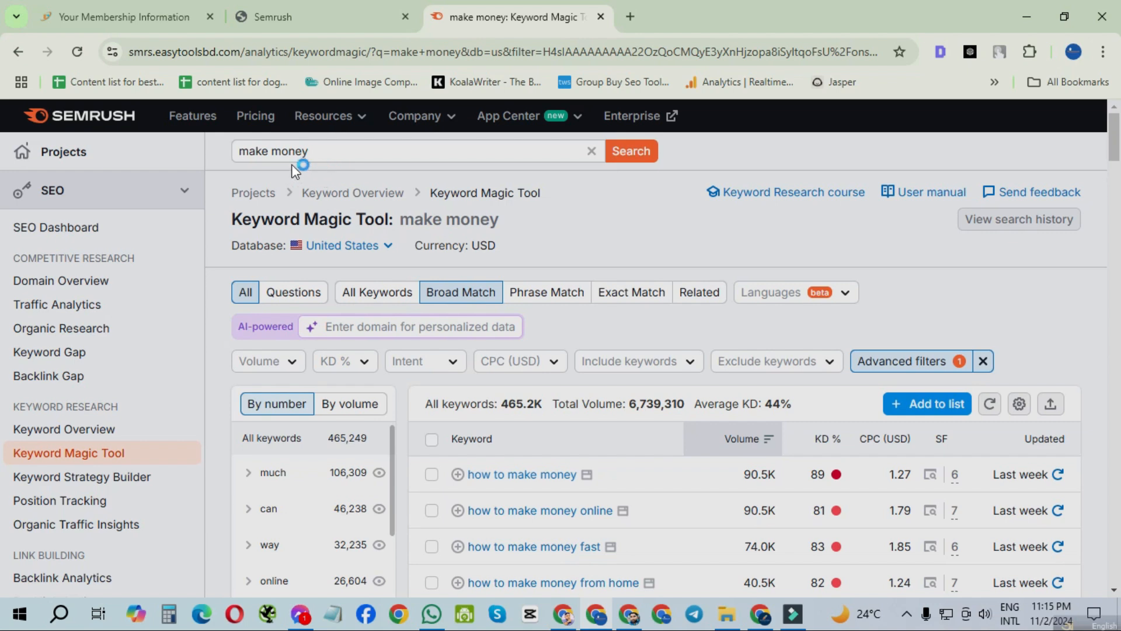
- Examine the "make money" search term, the match types and the keyword list filtered by word count
{"action": "left_click", "coordinate": [315, 152]}
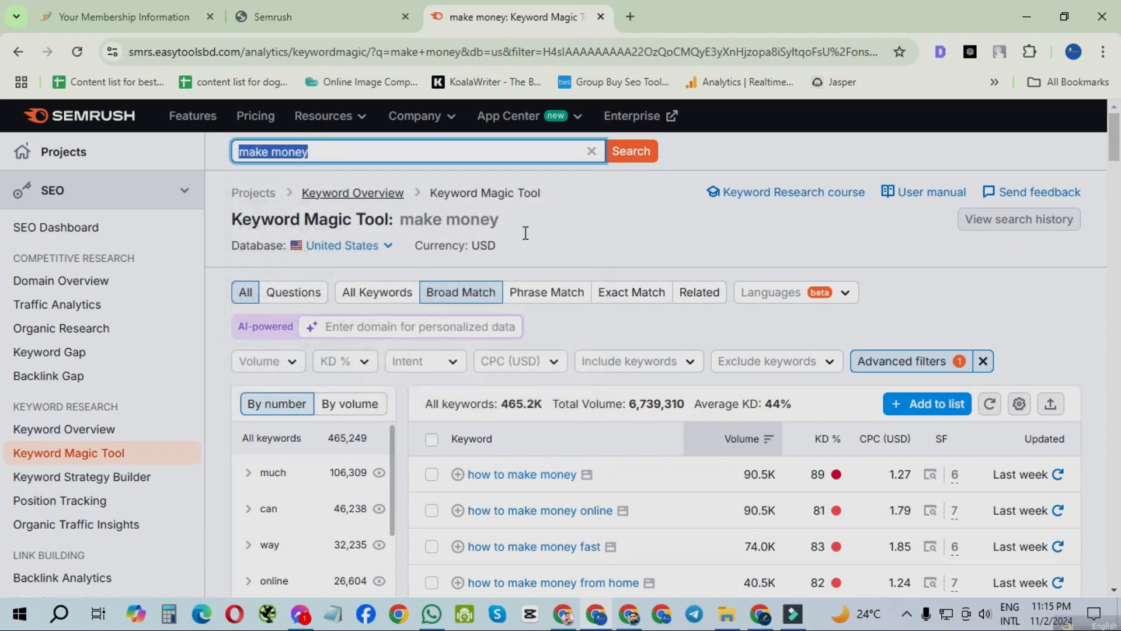
{"action": "left_click", "coordinate": [665, 226]}
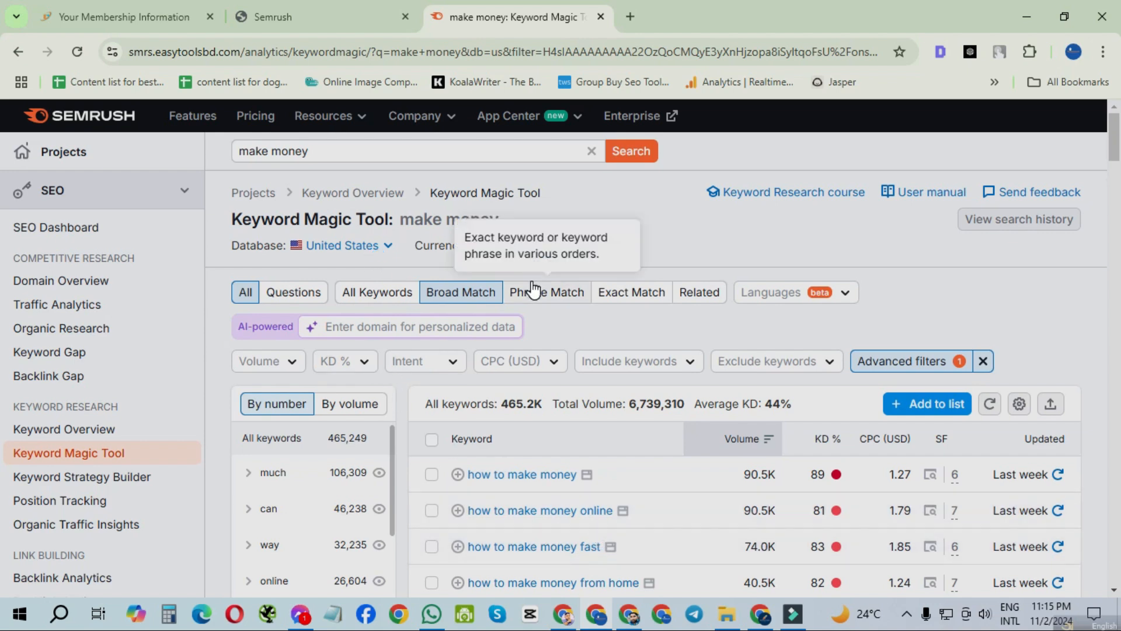
{"action": "left_click", "coordinate": [633, 155]}
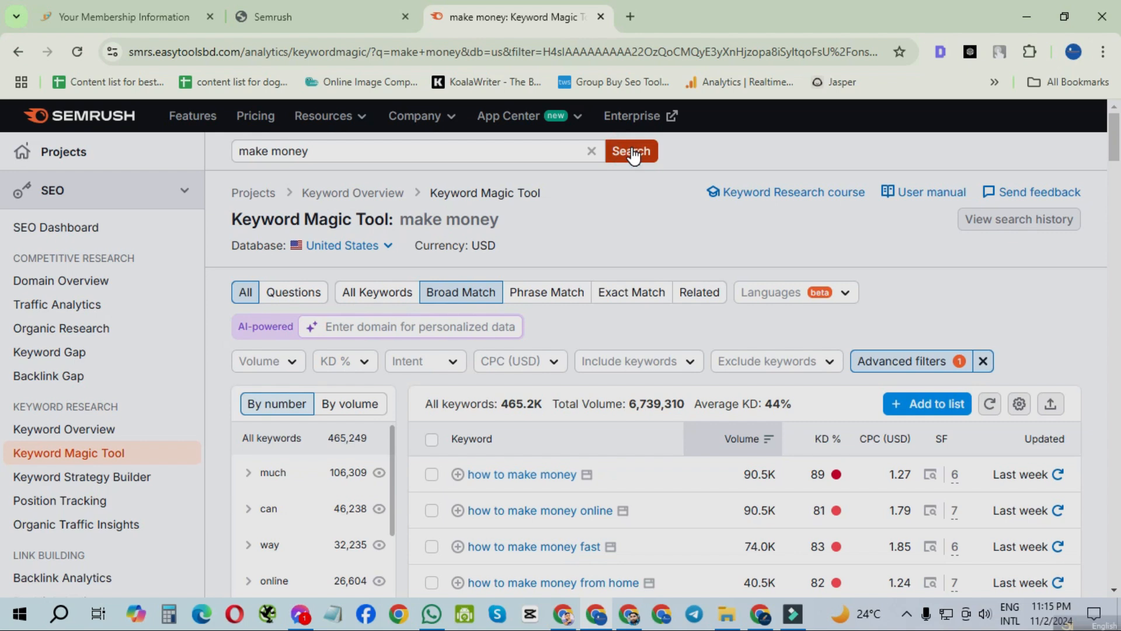
{"action": "scroll", "coordinate": [400, 270], "scroll_direction": "down", "scroll_amount": 5}
{"action": "scroll", "coordinate": [400, 270], "scroll_direction": "up", "scroll_amount": 5}
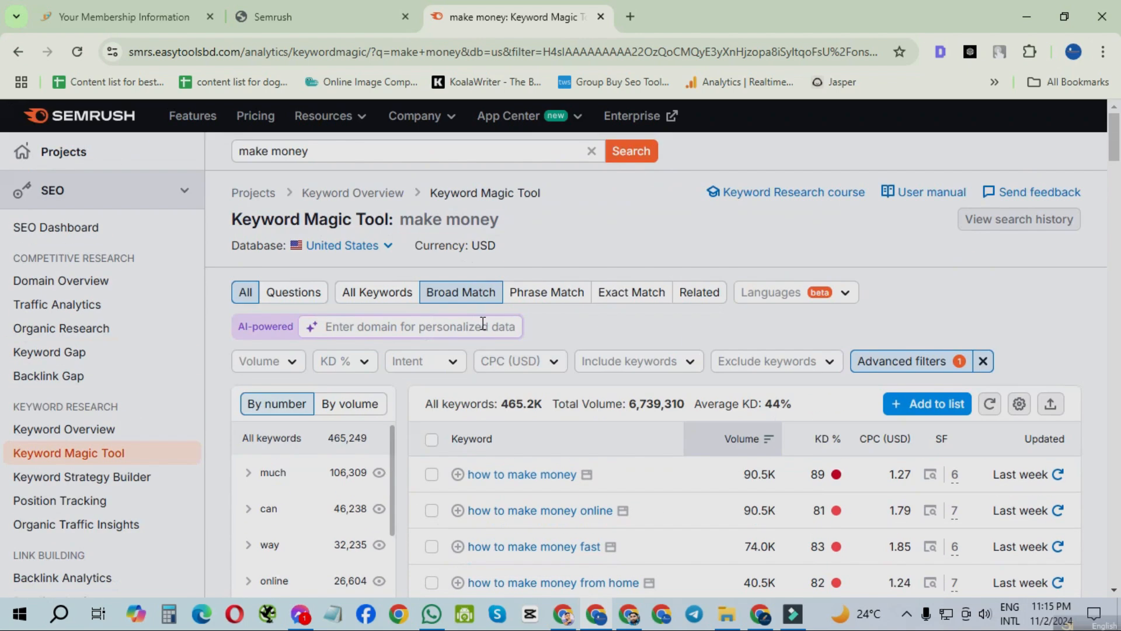
- Apply a custom keyword difficulty range of 0 to 20 to the "make money" keyword results
{"action": "left_click", "coordinate": [342, 365]}
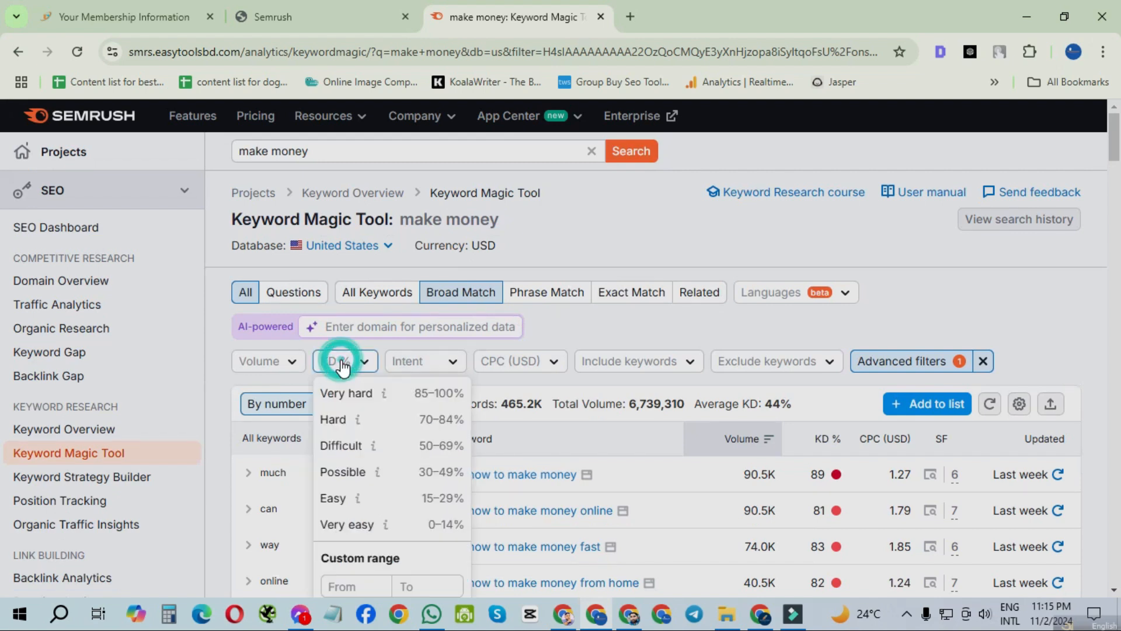
{"action": "scroll", "coordinate": [391, 441], "scroll_direction": "down", "scroll_amount": 3}
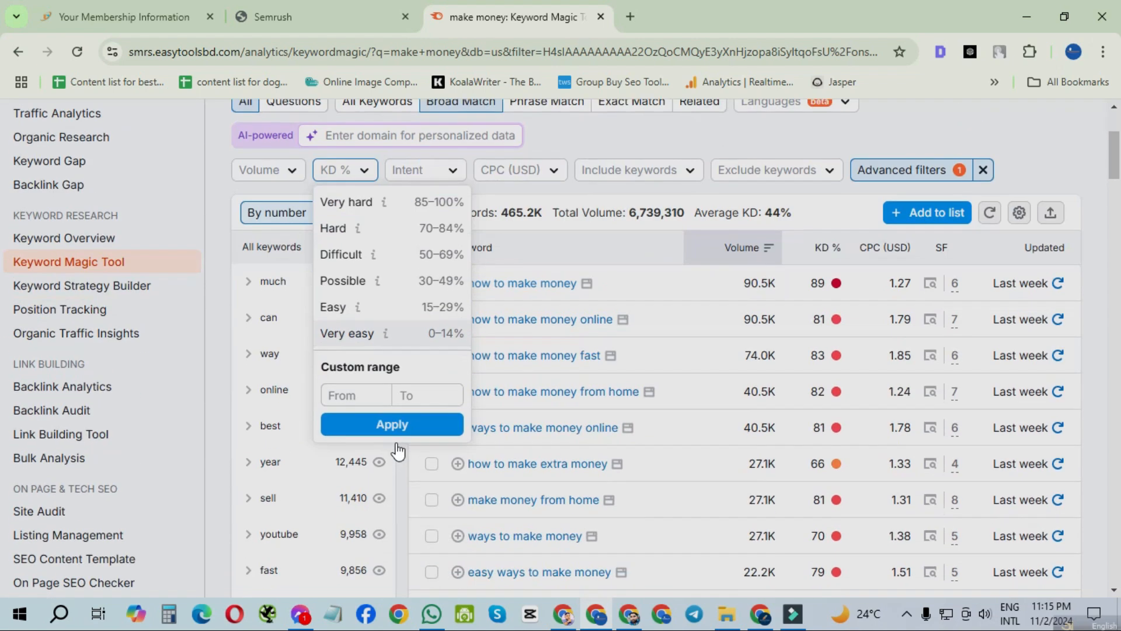
{"action": "left_click", "coordinate": [372, 402]}
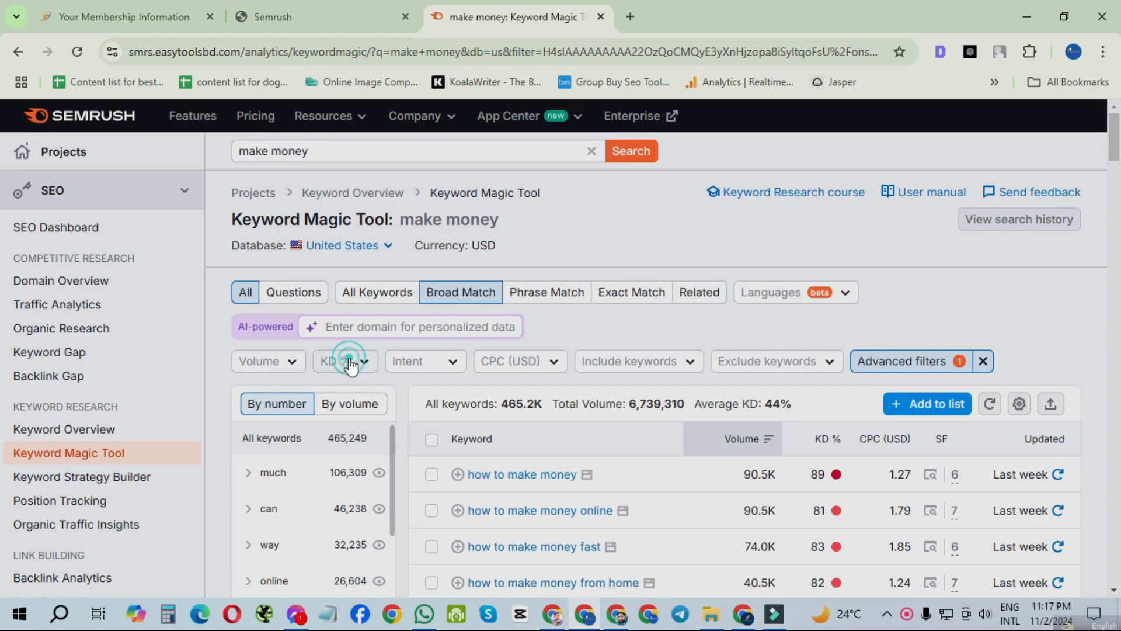
{"action": "left_click", "coordinate": [341, 358]}
{"action": "scroll", "coordinate": [401, 408], "scroll_direction": "down", "scroll_amount": 3}
{"action": "left_click", "coordinate": [390, 409]}
{"action": "left_click", "coordinate": [353, 394]}
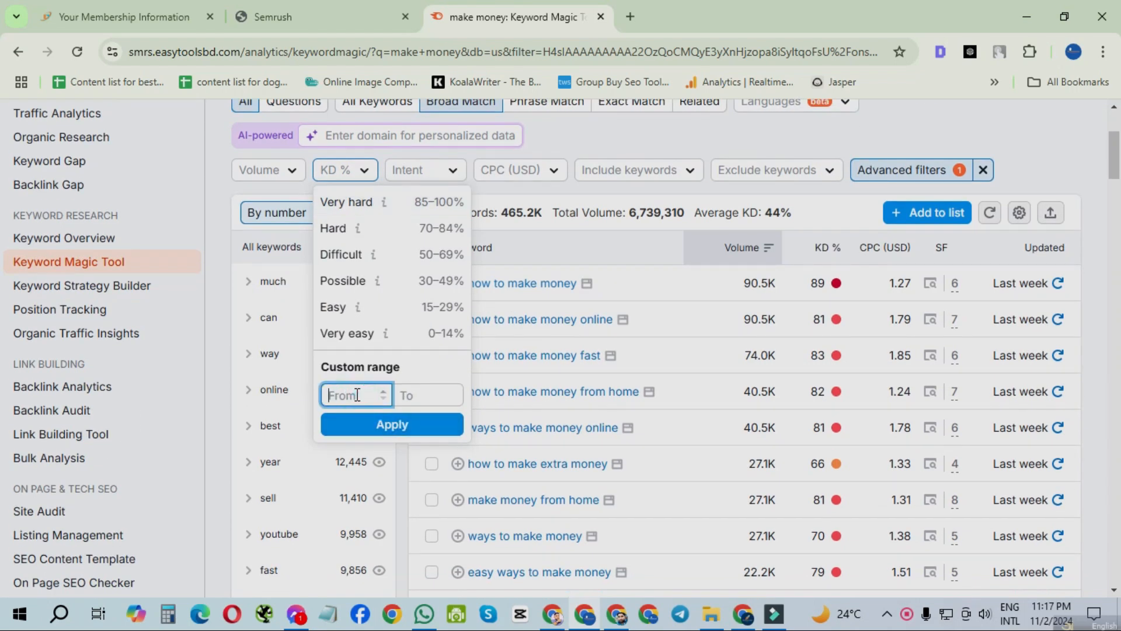
{"action": "type", "text": "0"}
{"action": "left_click", "coordinate": [409, 396]}
{"action": "type", "text": "20"}
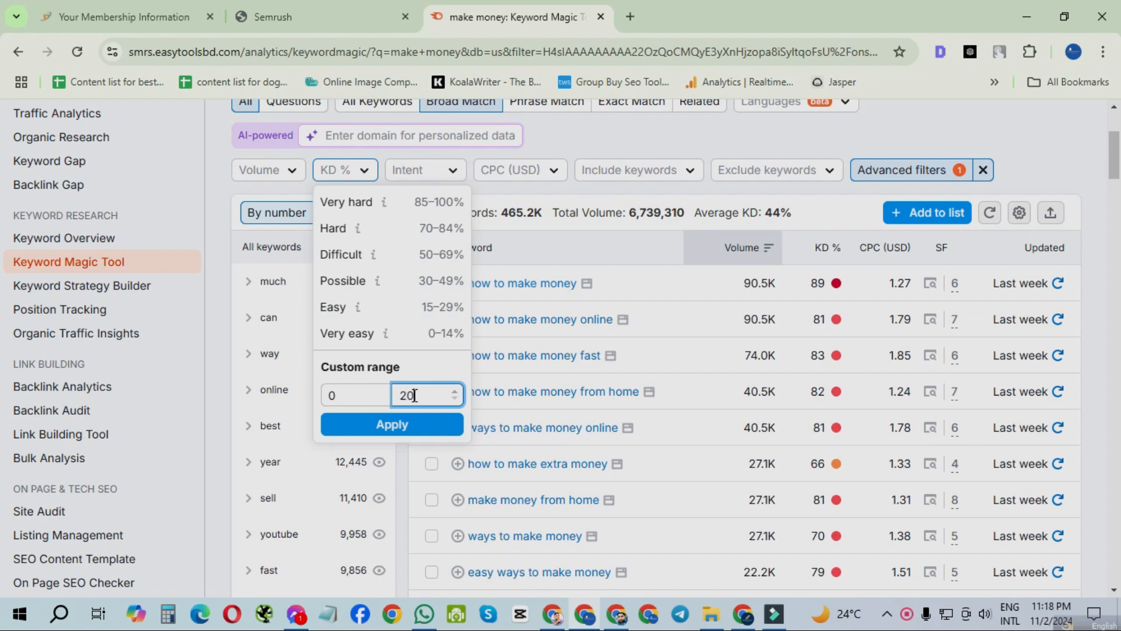
{"action": "left_click", "coordinate": [398, 430]}
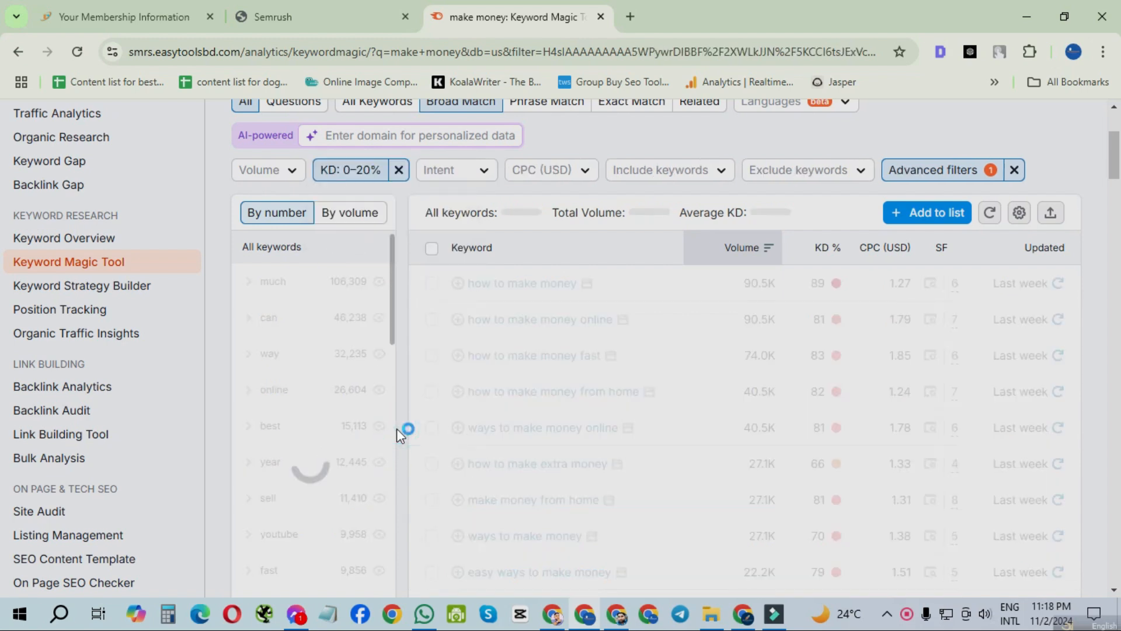
- Review the low-difficulty keywords and restrict the results to Informational intent
{"action": "scroll", "coordinate": [397, 430], "scroll_direction": "up", "scroll_amount": 3}
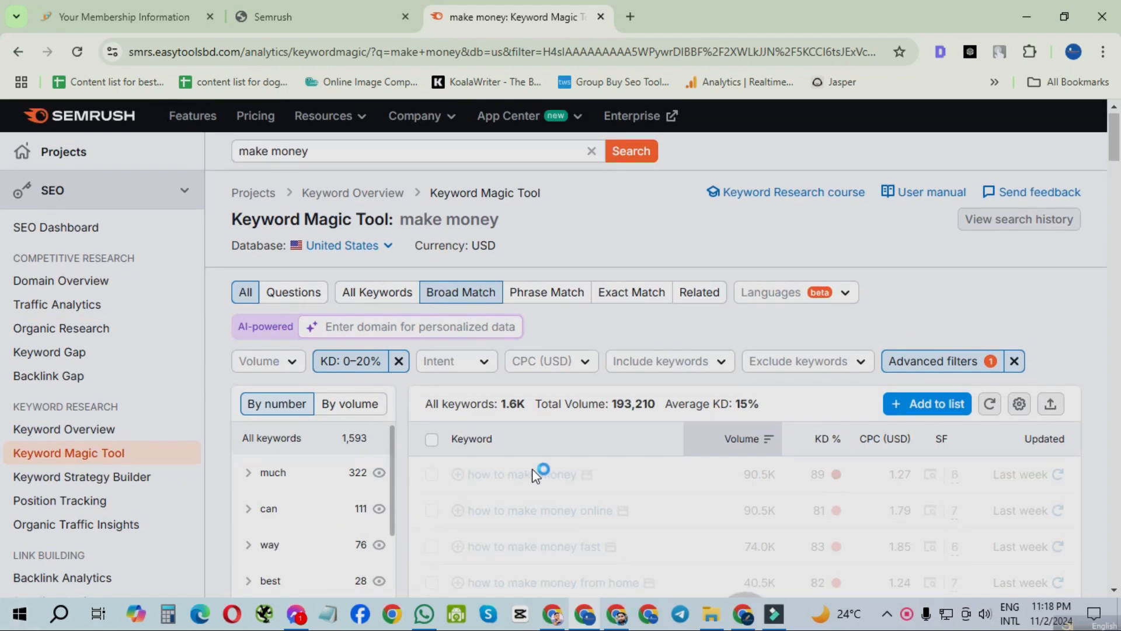
{"action": "scroll", "coordinate": [555, 415], "scroll_direction": "down", "scroll_amount": 3}
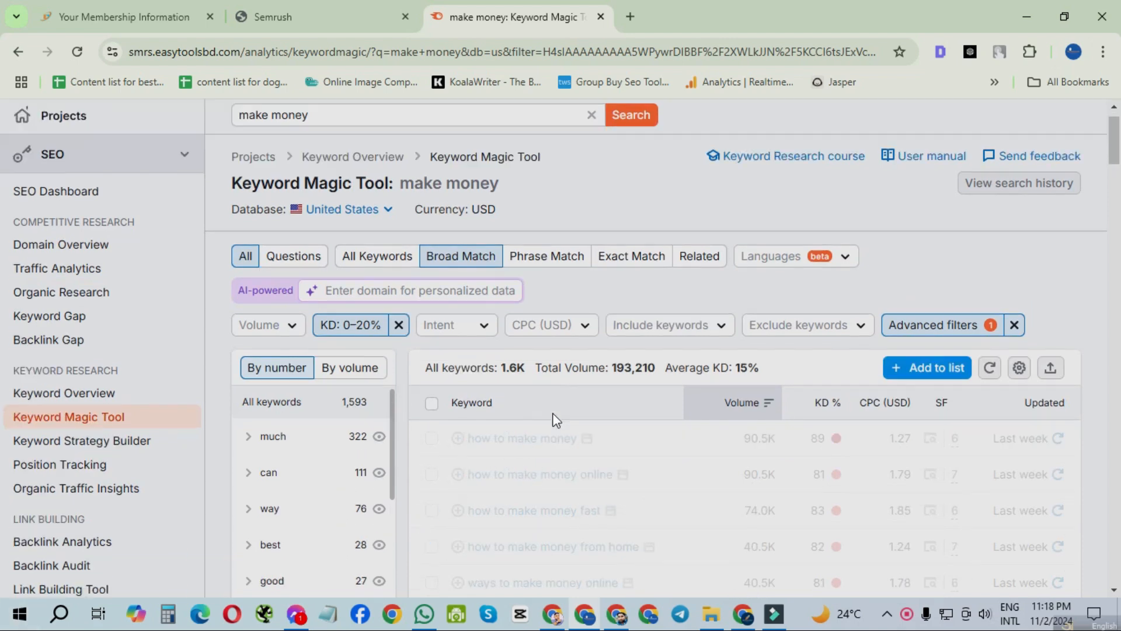
{"action": "scroll", "coordinate": [555, 415], "scroll_direction": "up", "scroll_amount": 3}
{"action": "scroll", "coordinate": [567, 443], "scroll_direction": "down", "scroll_amount": 3}
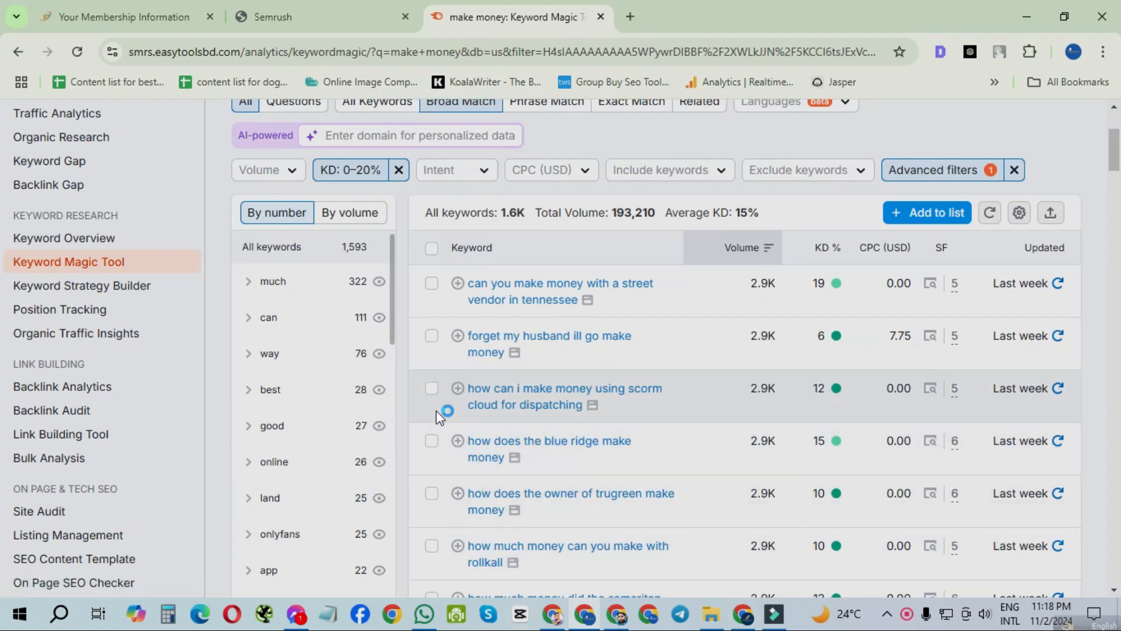
{"action": "left_click", "coordinate": [483, 170]}
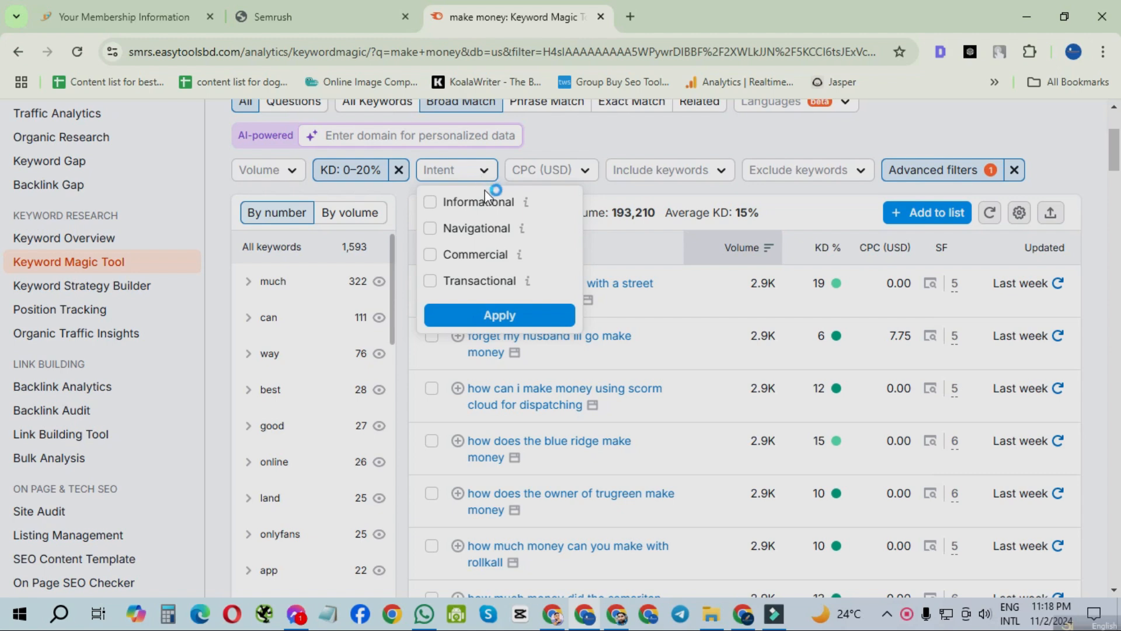
{"action": "left_click", "coordinate": [426, 203]}
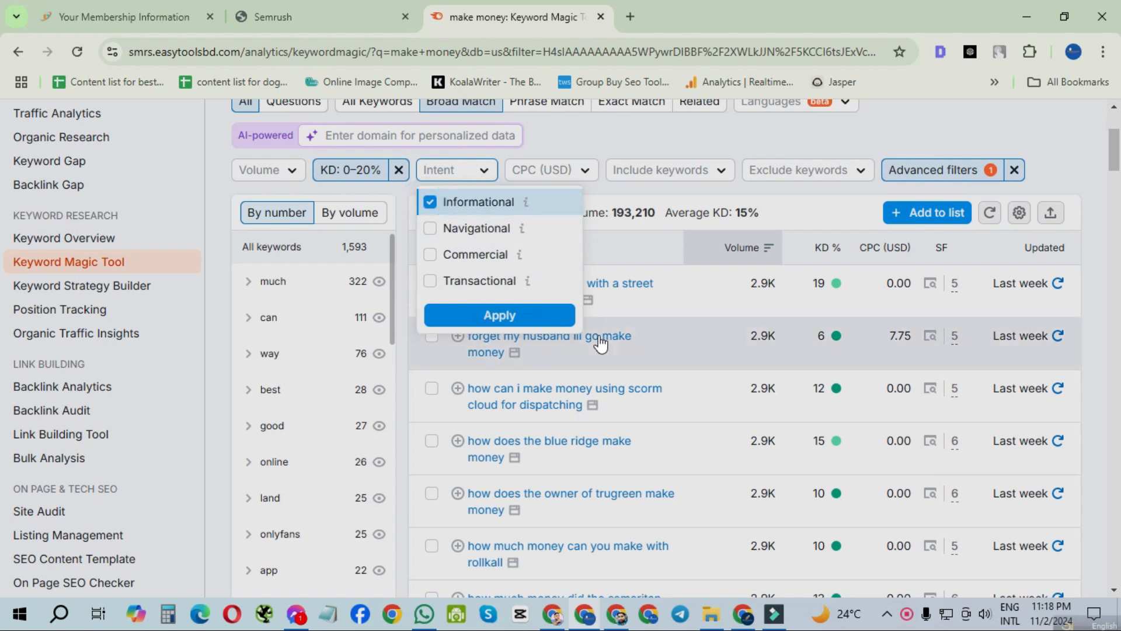
{"action": "left_click", "coordinate": [533, 315]}
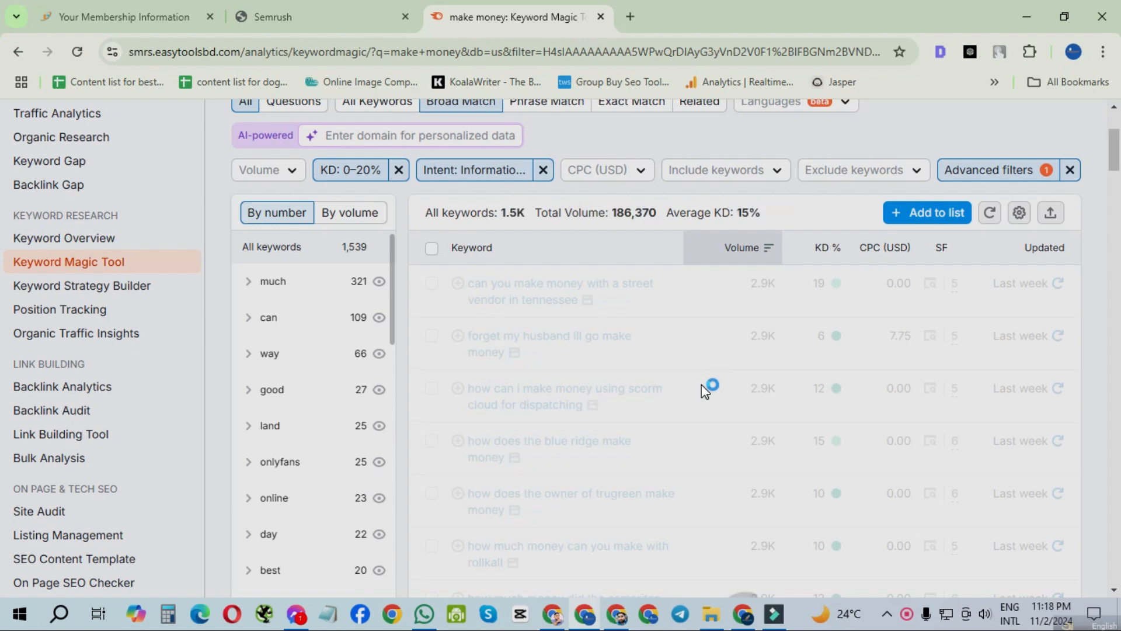
- Clear the advanced filter and reapply it with a minimum word count of 3
{"action": "scroll", "coordinate": [704, 389], "scroll_direction": "up", "scroll_amount": 3}
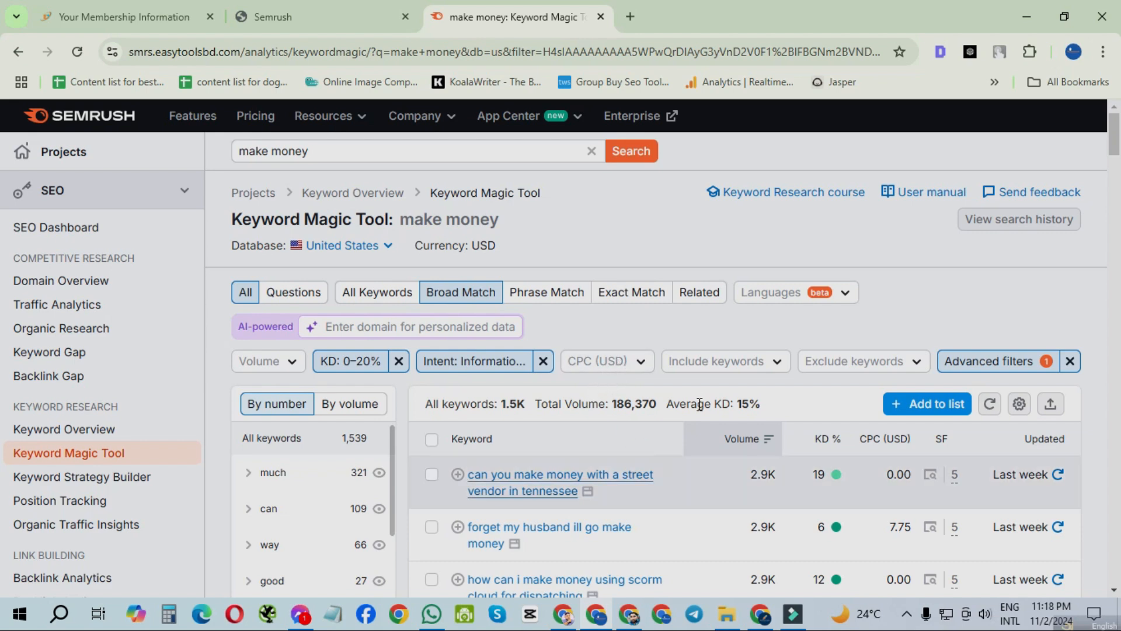
{"action": "scroll", "coordinate": [670, 403], "scroll_direction": "down", "scroll_amount": 3}
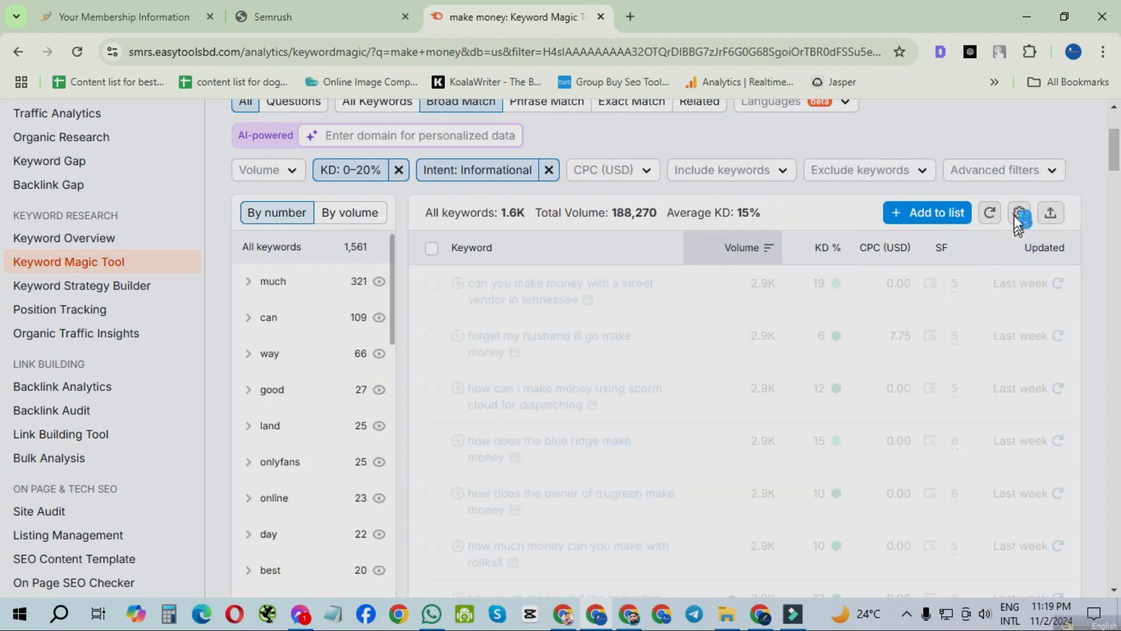
{"action": "scroll", "coordinate": [1094, 225], "scroll_direction": "up", "scroll_amount": 4}
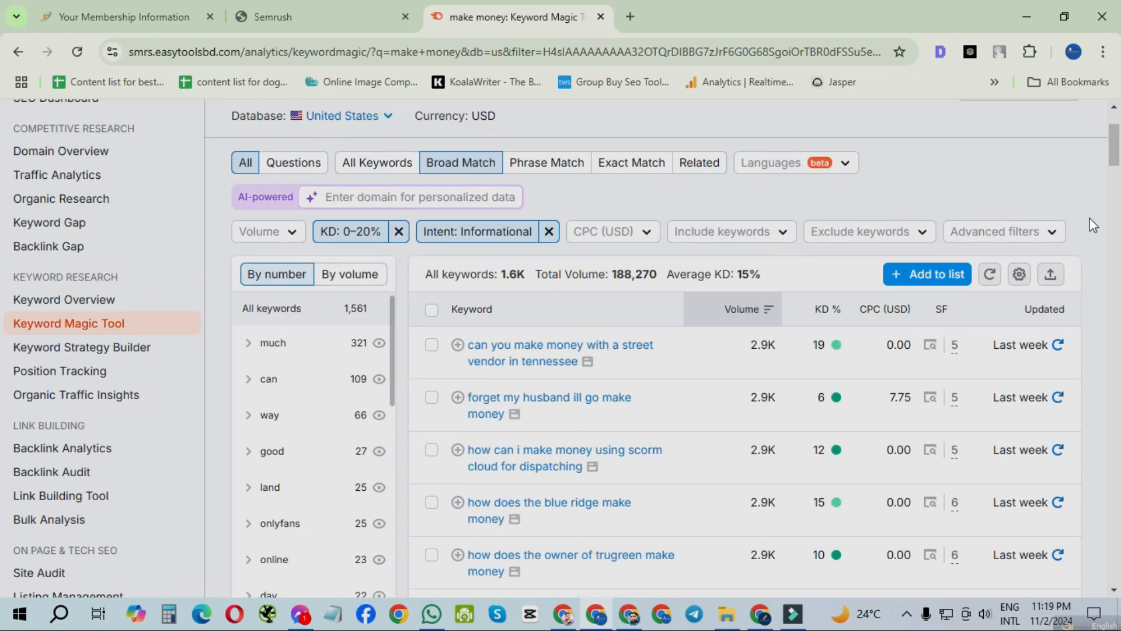
{"action": "left_click", "coordinate": [1013, 362]}
{"action": "left_click", "coordinate": [617, 429]}
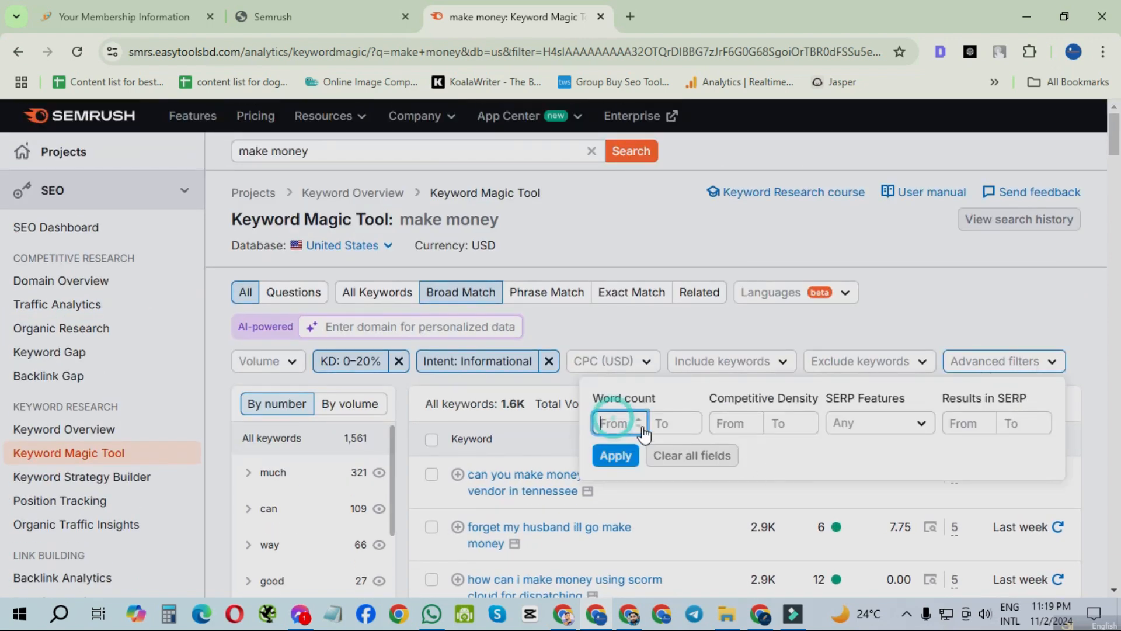
{"action": "left_click", "coordinate": [637, 421]}
{"action": "left_click", "coordinate": [637, 421]}
{"action": "left_click", "coordinate": [638, 421]}
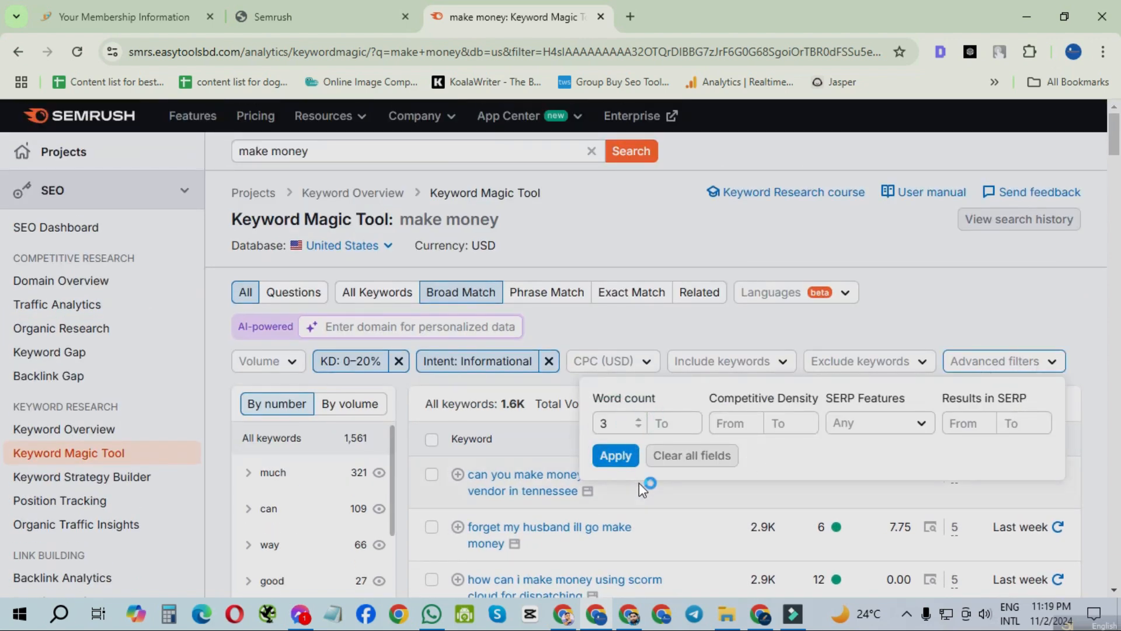
{"action": "left_click", "coordinate": [615, 462]}
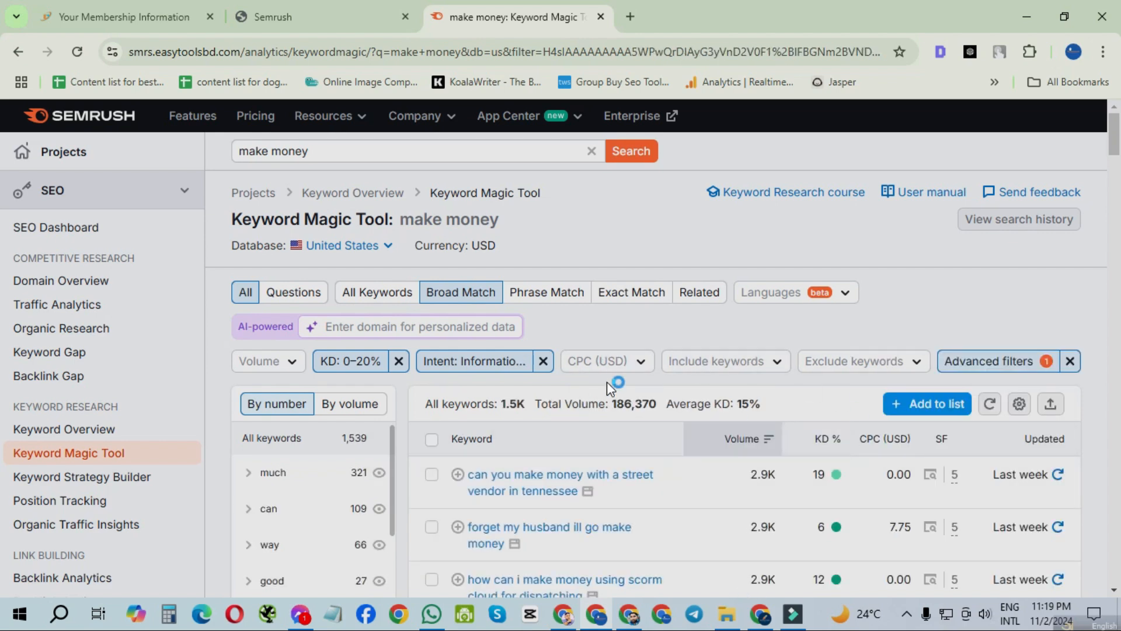
- Check the total of filtered keywords, restrict the results to questions and look over the question list
{"action": "scroll", "coordinate": [608, 381], "scroll_direction": "down", "scroll_amount": 3}
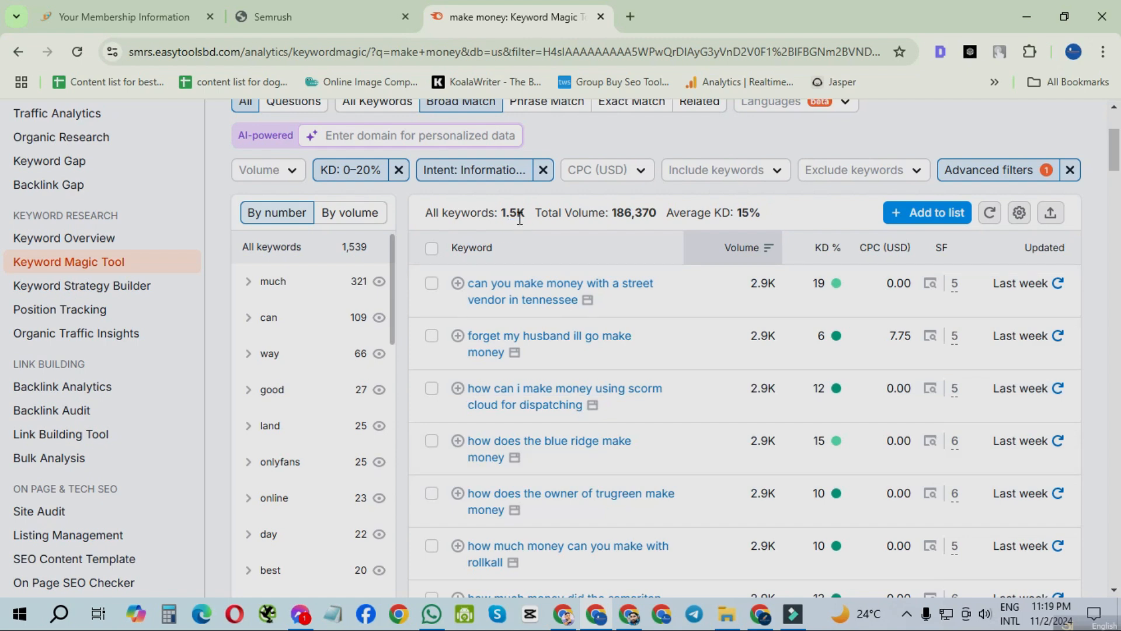
{"action": "left_click_drag", "start_coordinate": [523, 213], "coordinate": [478, 212]}
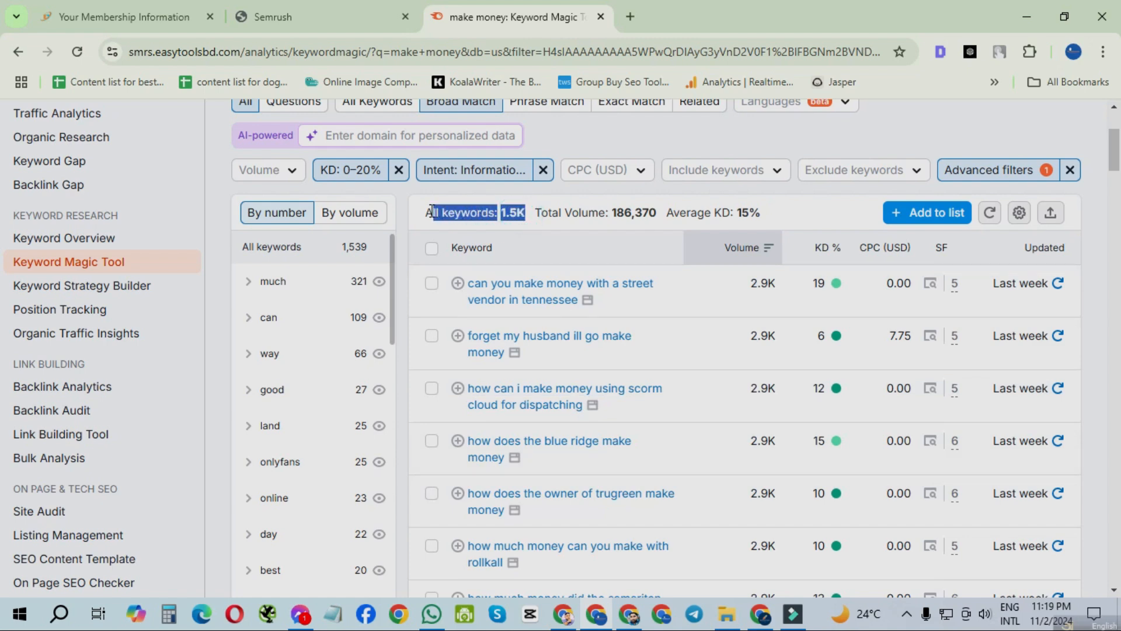
{"action": "scroll", "coordinate": [583, 303], "scroll_direction": "up", "scroll_amount": 3}
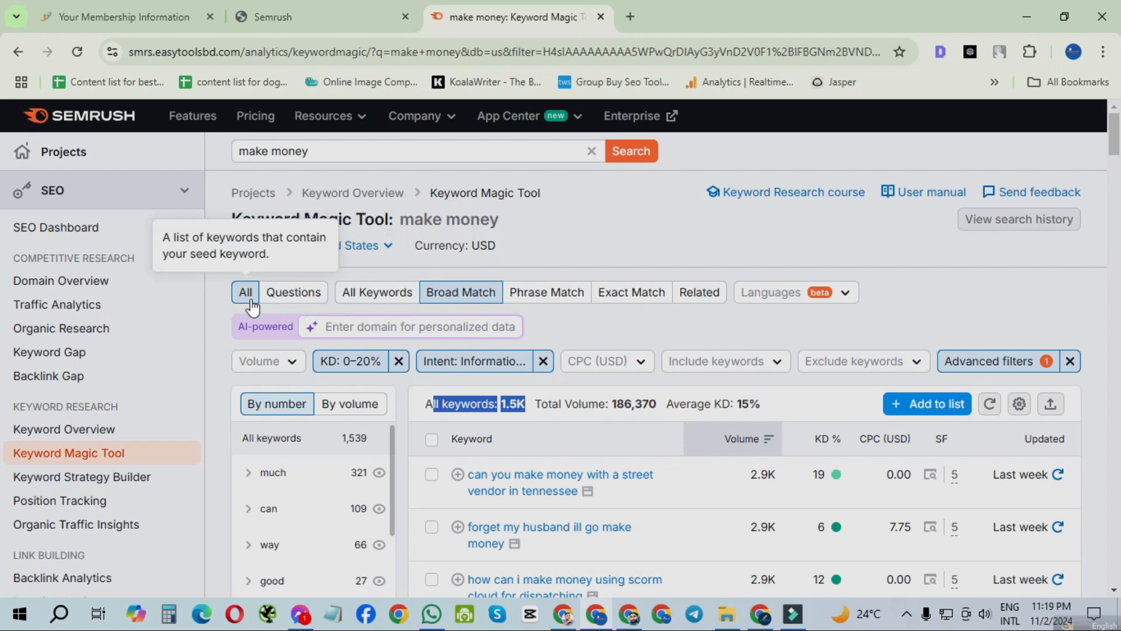
{"action": "left_click", "coordinate": [293, 301]}
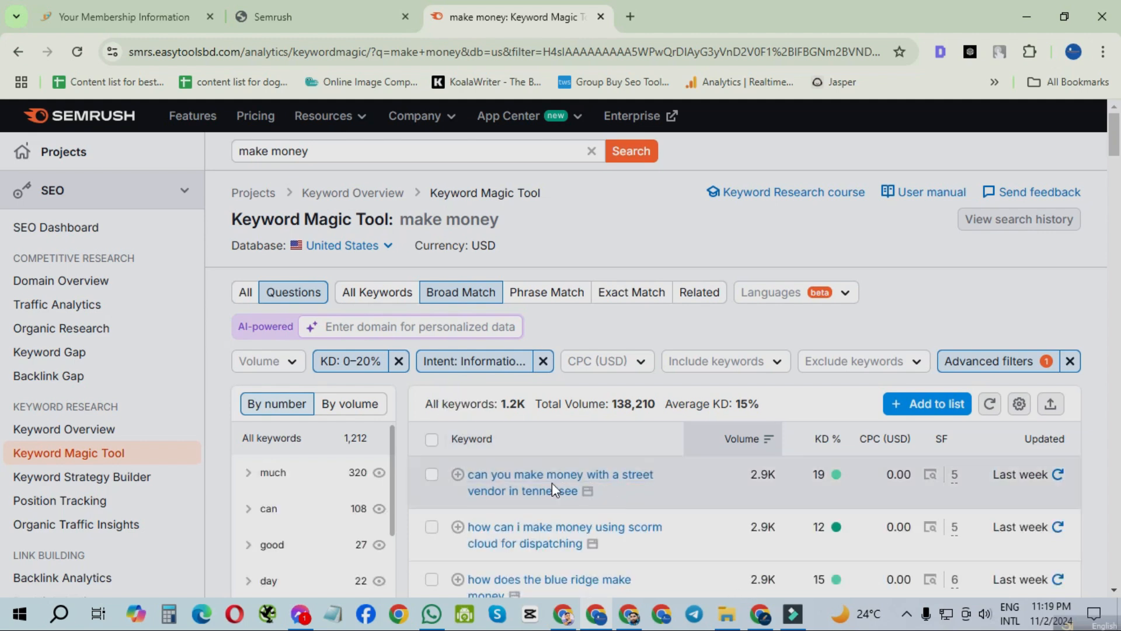
{"action": "scroll", "coordinate": [749, 412], "scroll_direction": "down", "scroll_amount": 3}
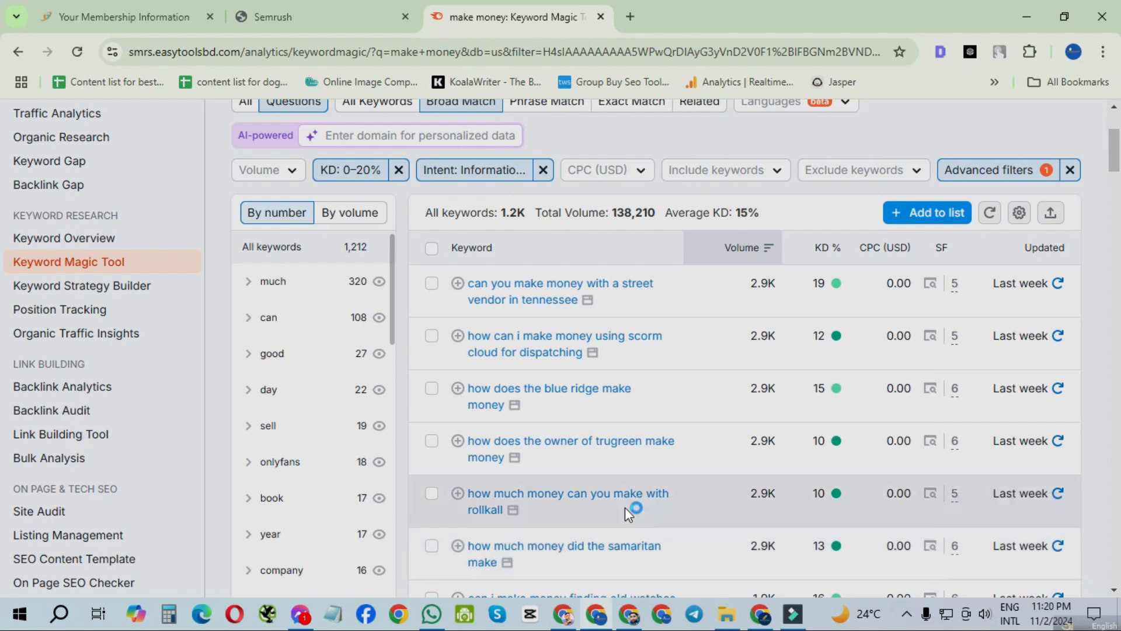
{"action": "scroll", "coordinate": [500, 317], "scroll_direction": "up", "scroll_amount": 3}
{"action": "scroll", "coordinate": [500, 317], "scroll_direction": "up", "scroll_amount": 1}
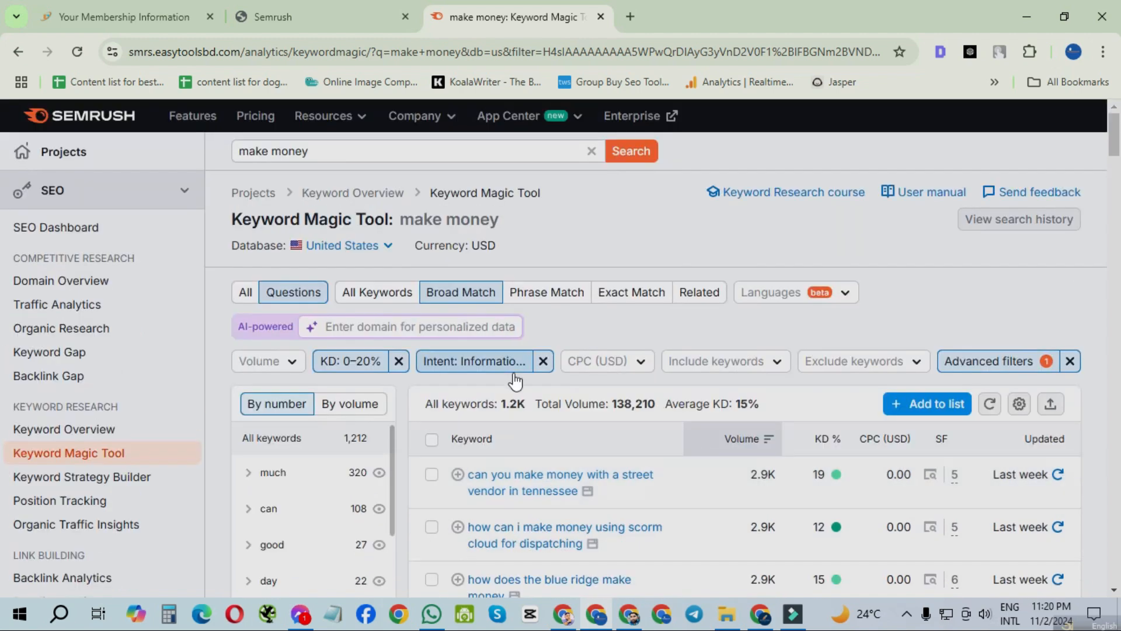
- Compare the question keywords under All Keywords with those under Broad Match
{"action": "left_click", "coordinate": [375, 302]}
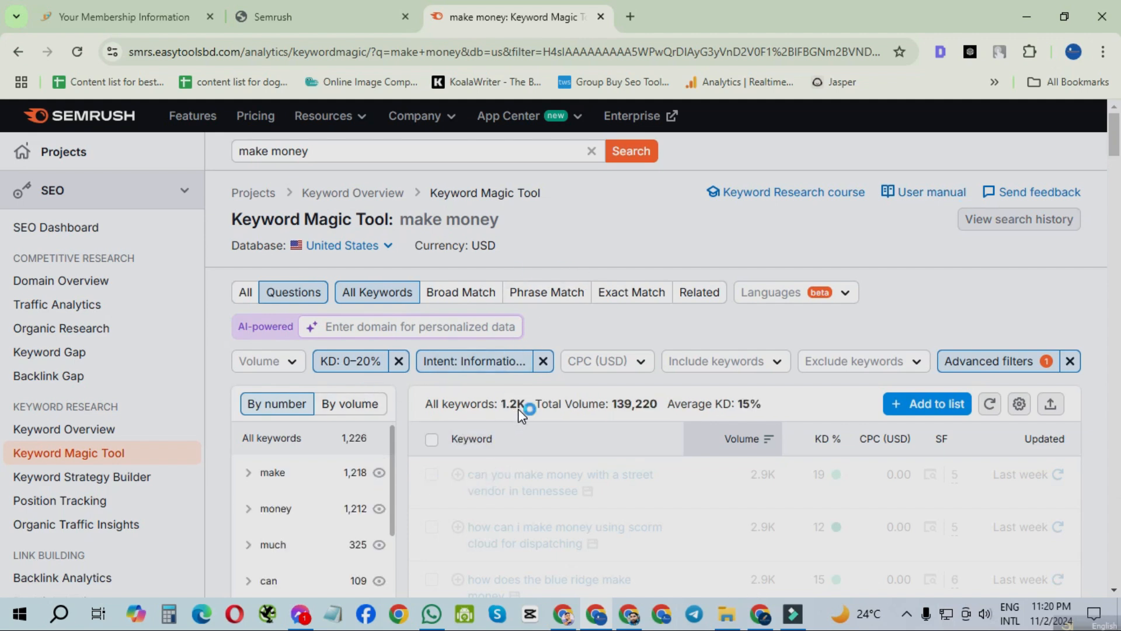
{"action": "left_click", "coordinate": [460, 292]}
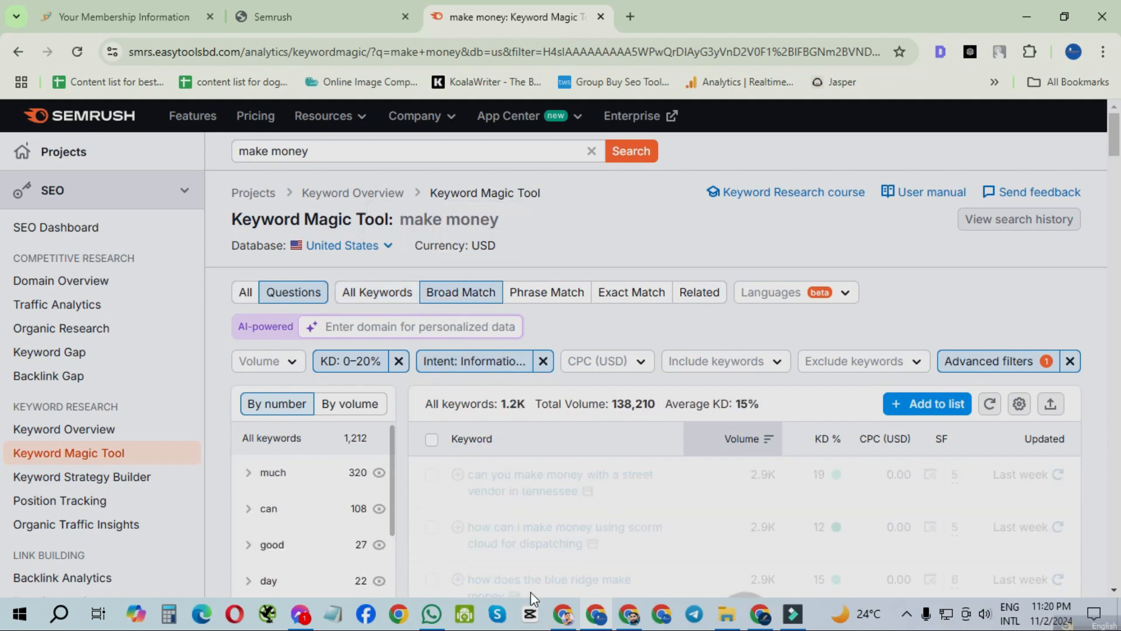
{"action": "scroll", "coordinate": [593, 385], "scroll_direction": "down", "scroll_amount": 3}
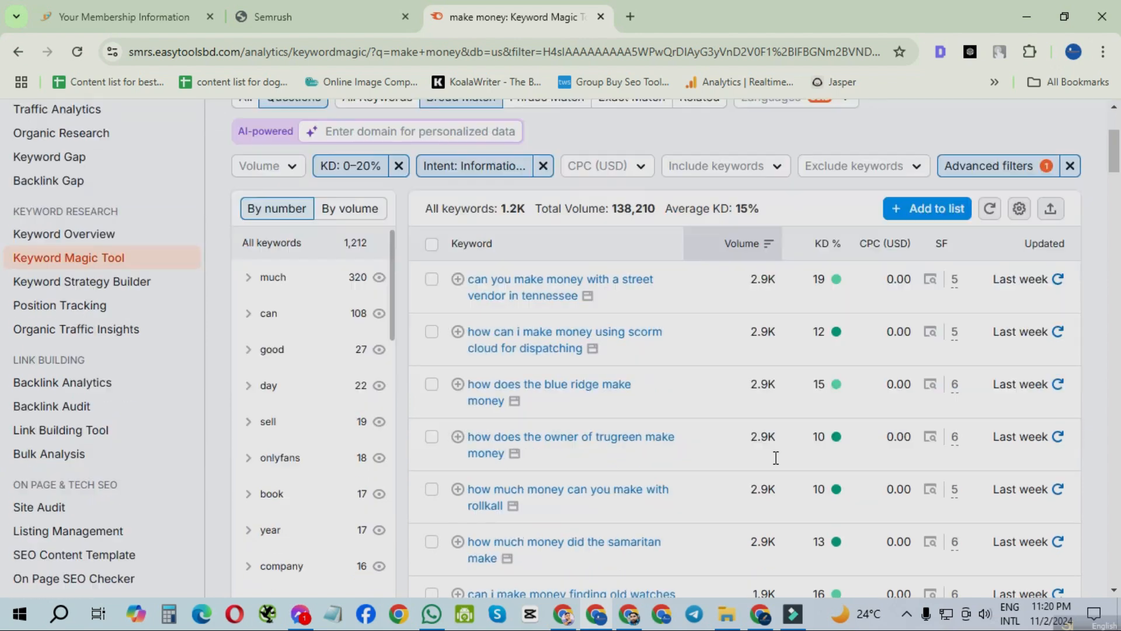
{"action": "scroll", "coordinate": [725, 465], "scroll_direction": "down", "scroll_amount": 2}
{"action": "scroll", "coordinate": [725, 465], "scroll_direction": "up", "scroll_amount": 2}
- Examine the question keywords under Phrase Match and under Exact Match
{"action": "scroll", "coordinate": [727, 467], "scroll_direction": "up", "scroll_amount": 3}
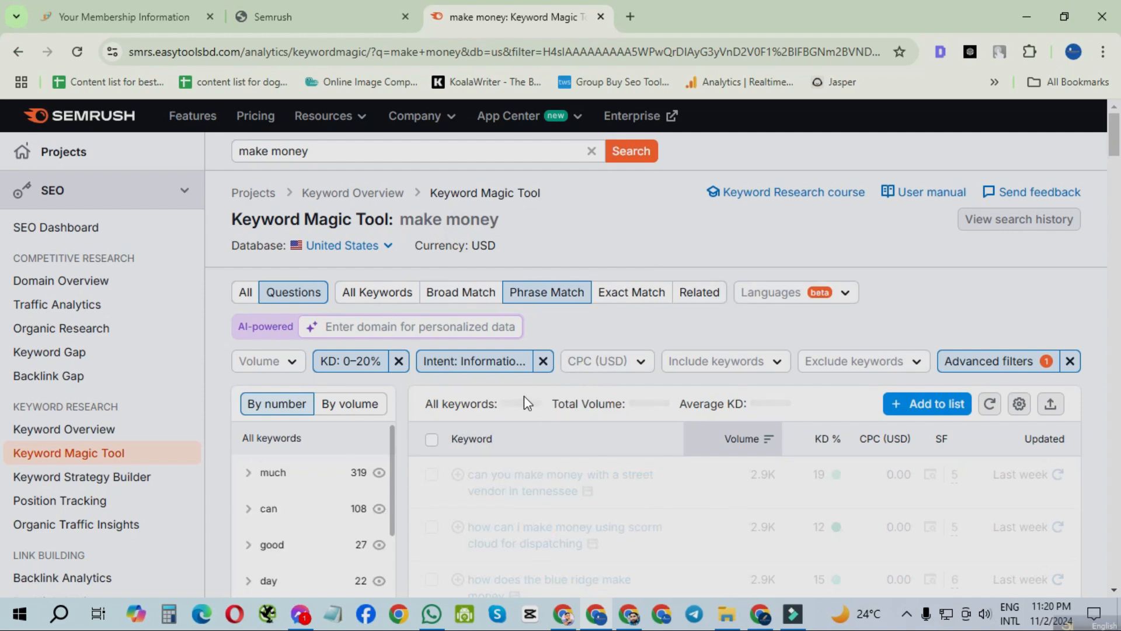
{"action": "scroll", "coordinate": [677, 443], "scroll_direction": "down", "scroll_amount": 3}
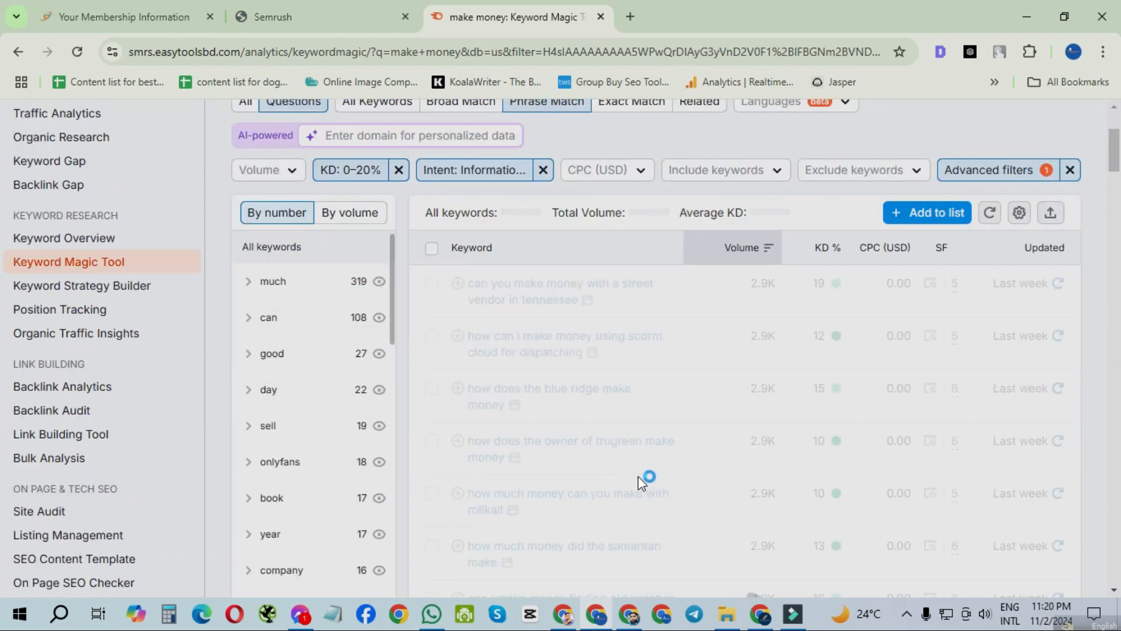
{"action": "scroll", "coordinate": [602, 502], "scroll_direction": "up", "scroll_amount": 3}
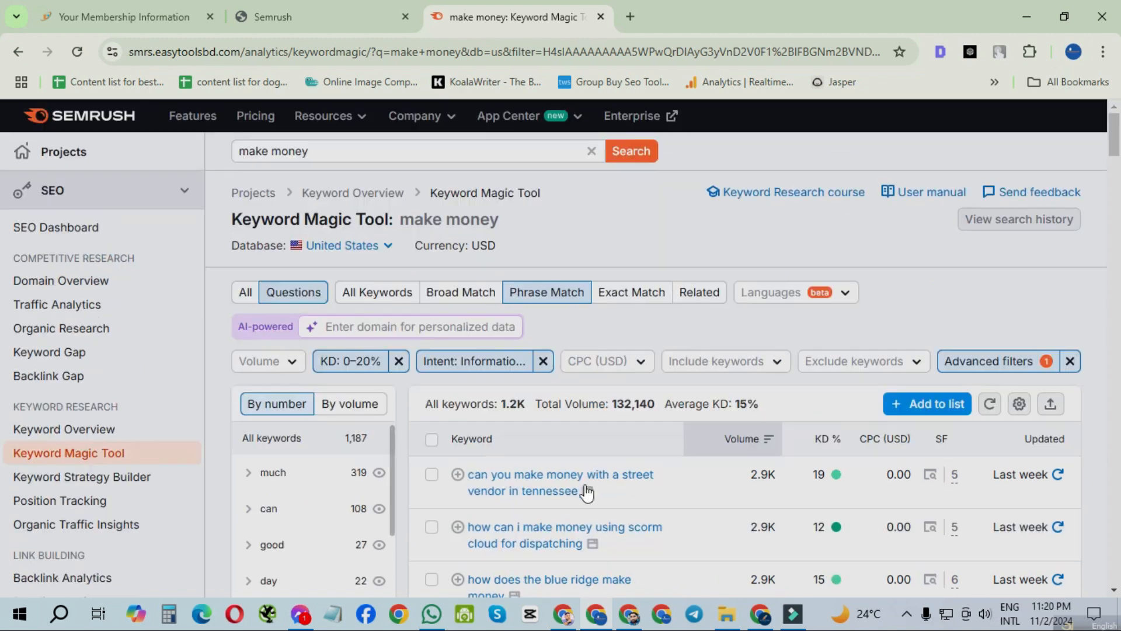
{"action": "left_click", "coordinate": [587, 465]}
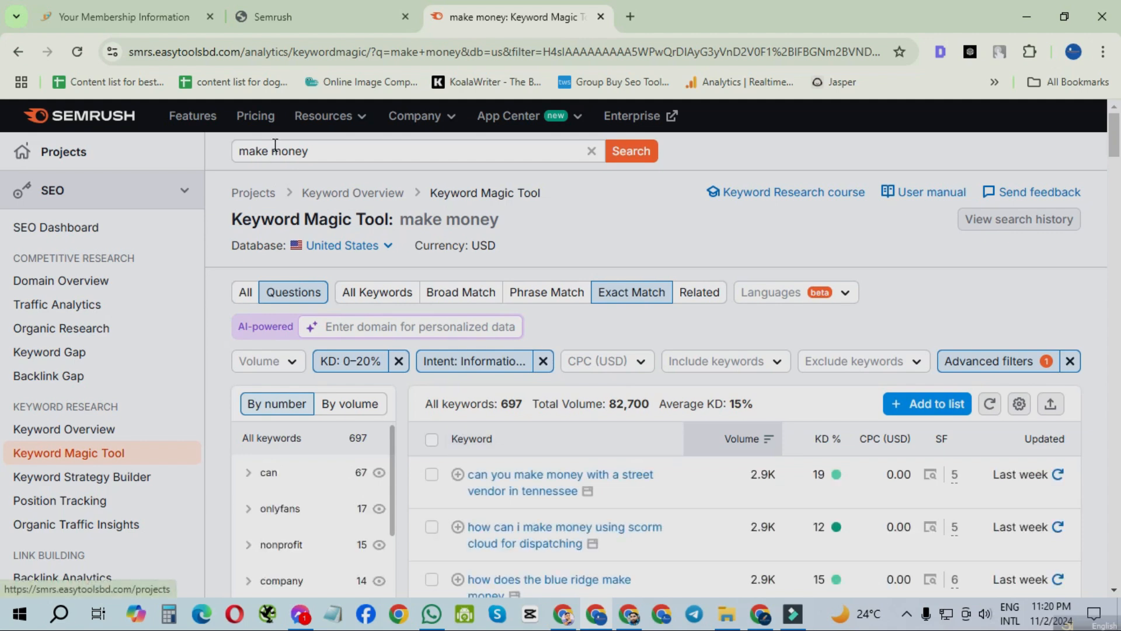
{"action": "scroll", "coordinate": [591, 416], "scroll_direction": "down", "scroll_amount": 3}
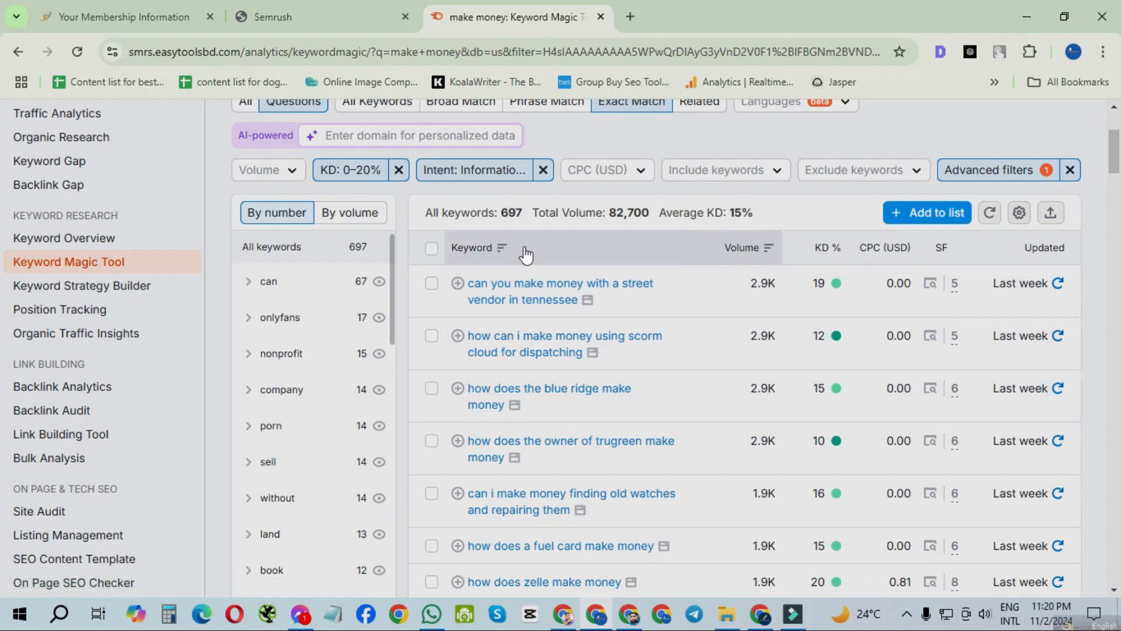
{"action": "scroll", "coordinate": [602, 442], "scroll_direction": "up", "scroll_amount": 3}
- Return the match type to Broad Match and review the filtered question keywords
{"action": "left_click", "coordinate": [485, 299]}
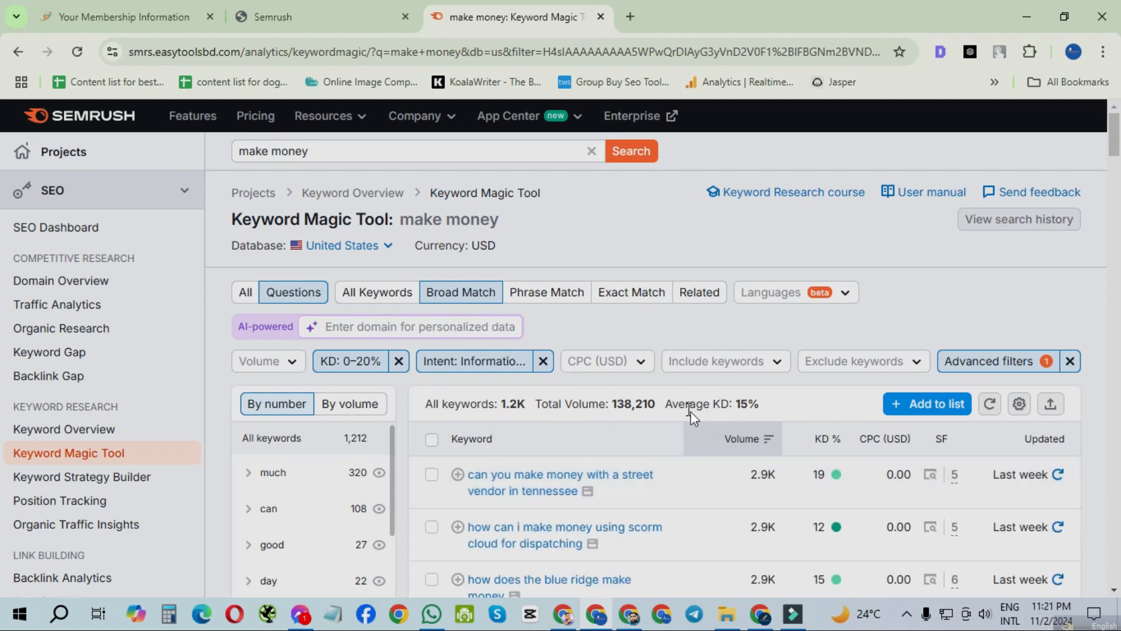
{"action": "scroll", "coordinate": [694, 423], "scroll_direction": "down", "scroll_amount": 3}
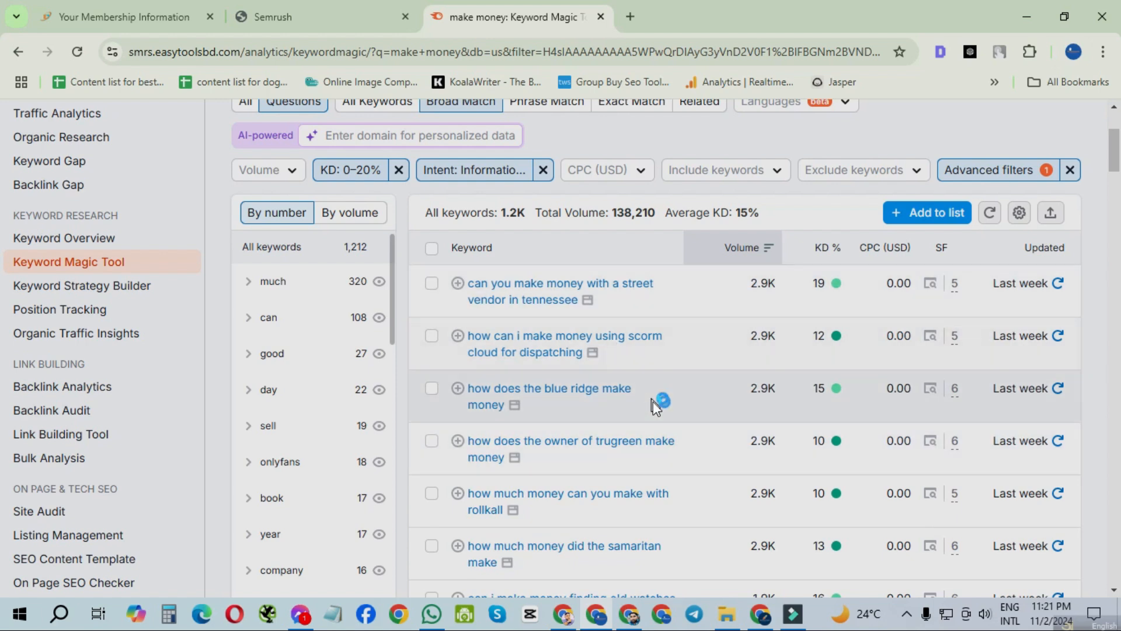
{"action": "scroll", "coordinate": [622, 350], "scroll_direction": "down", "scroll_amount": 3}
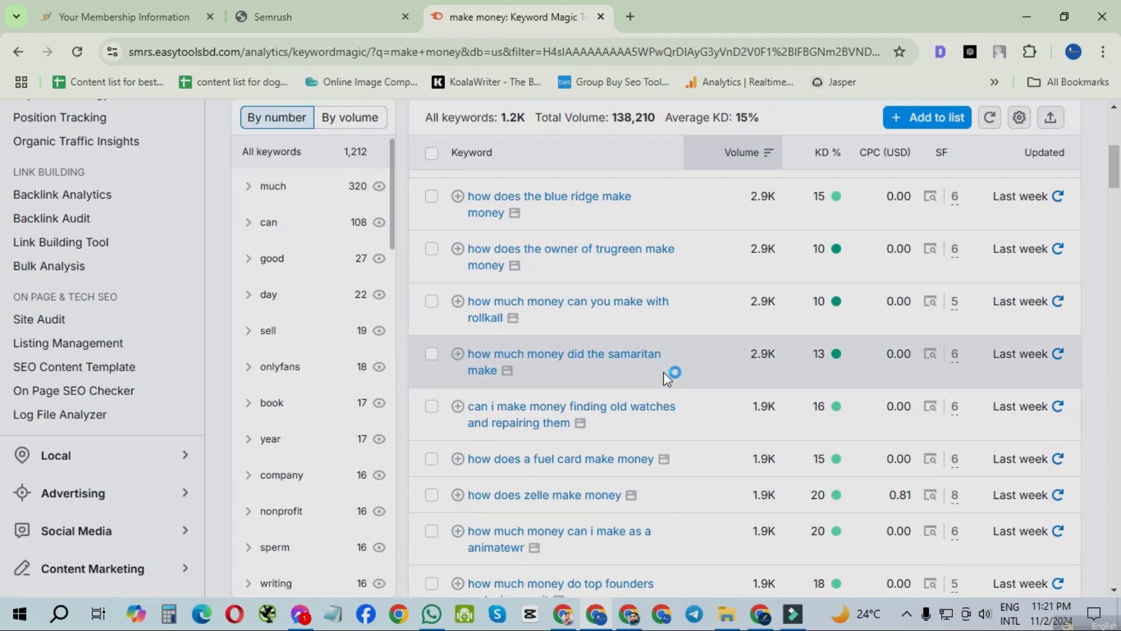
- Select the first four question keywords, from "can you make money with a street vendor in tennessee" to "how does the owner of trugreen make money"
{"action": "scroll", "coordinate": [677, 377], "scroll_direction": "up", "scroll_amount": 3}
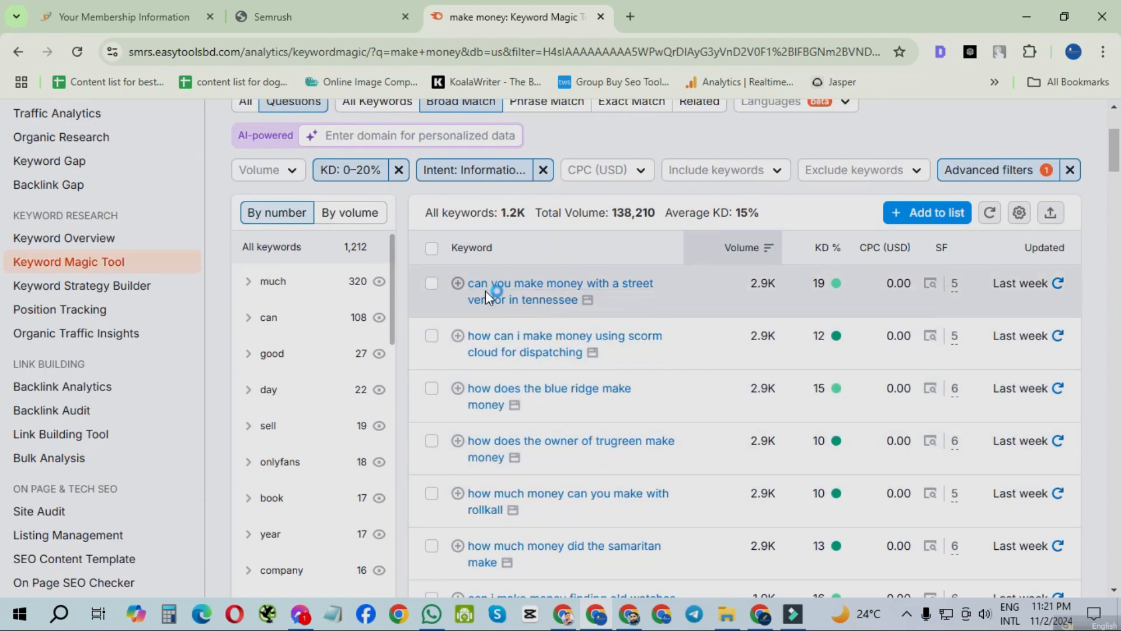
{"action": "left_click", "coordinate": [432, 285]}
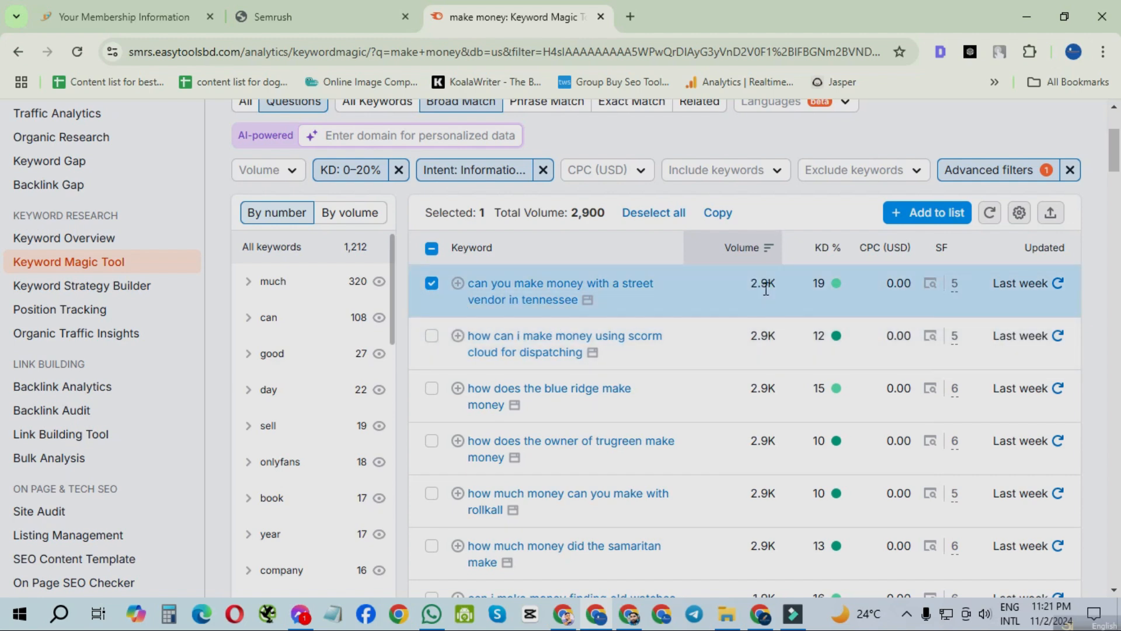
{"action": "left_click", "coordinate": [428, 337]}
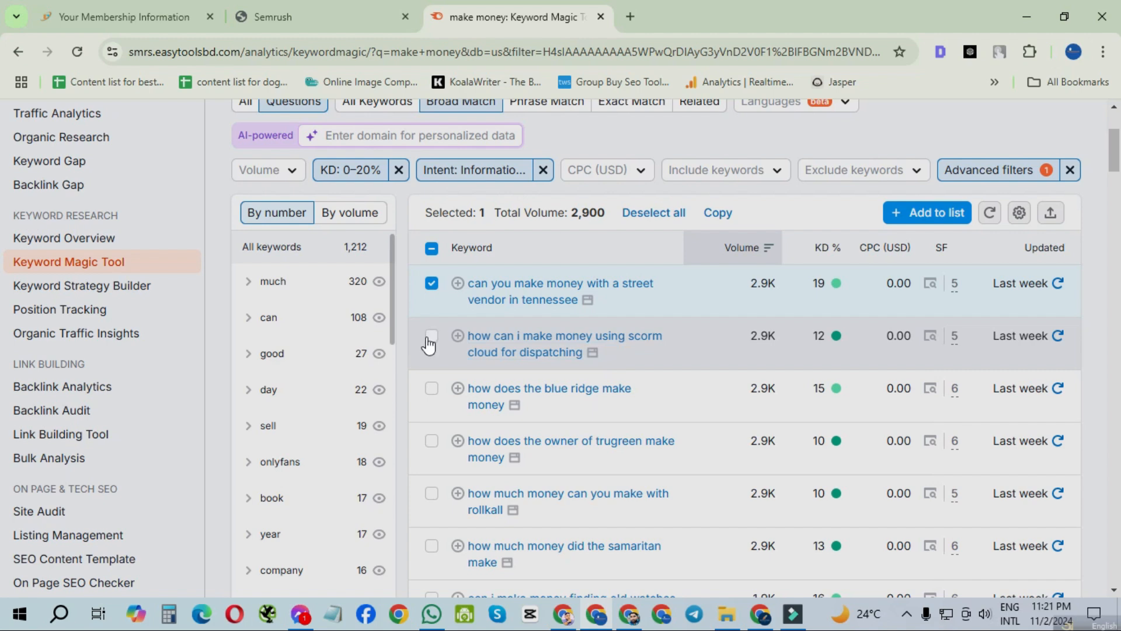
{"action": "left_click", "coordinate": [429, 342]}
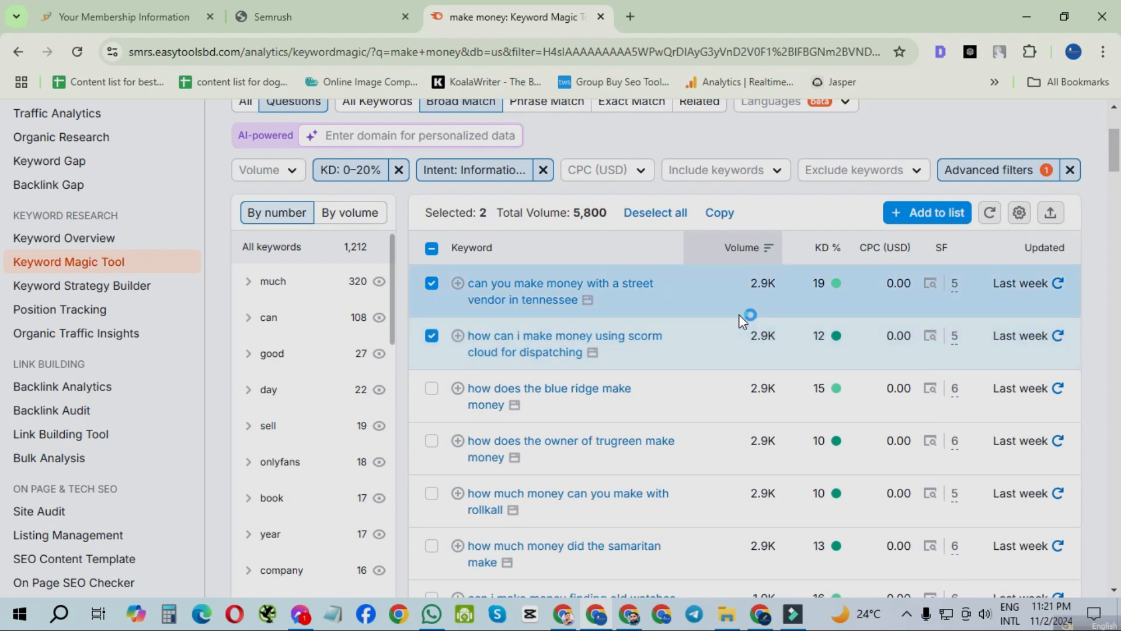
{"action": "left_click", "coordinate": [430, 388]}
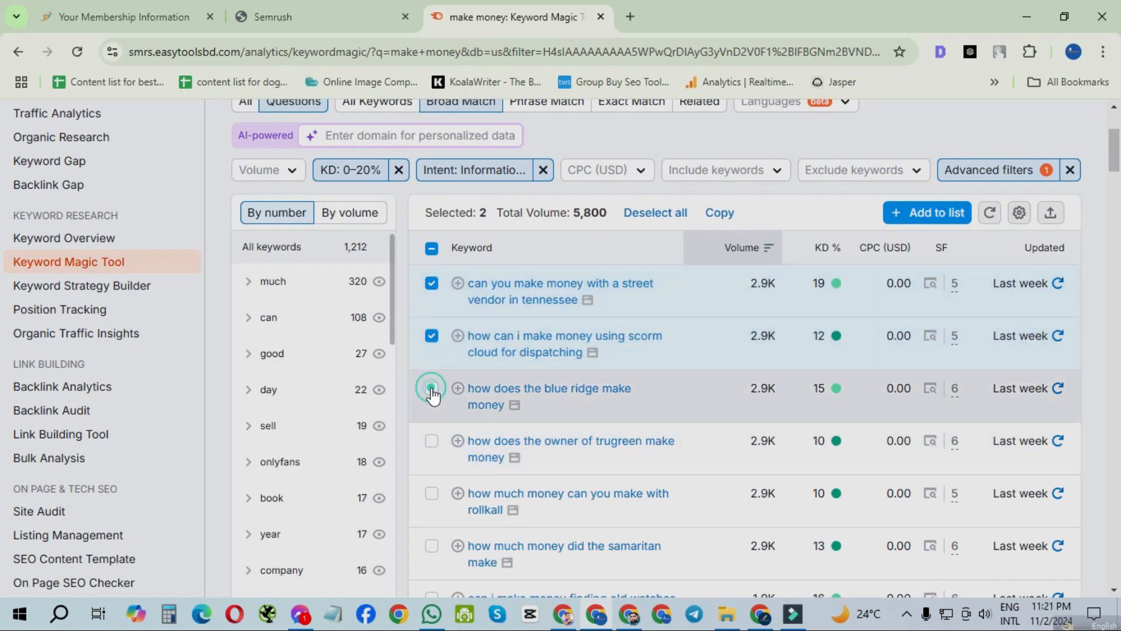
{"action": "left_click", "coordinate": [431, 442]}
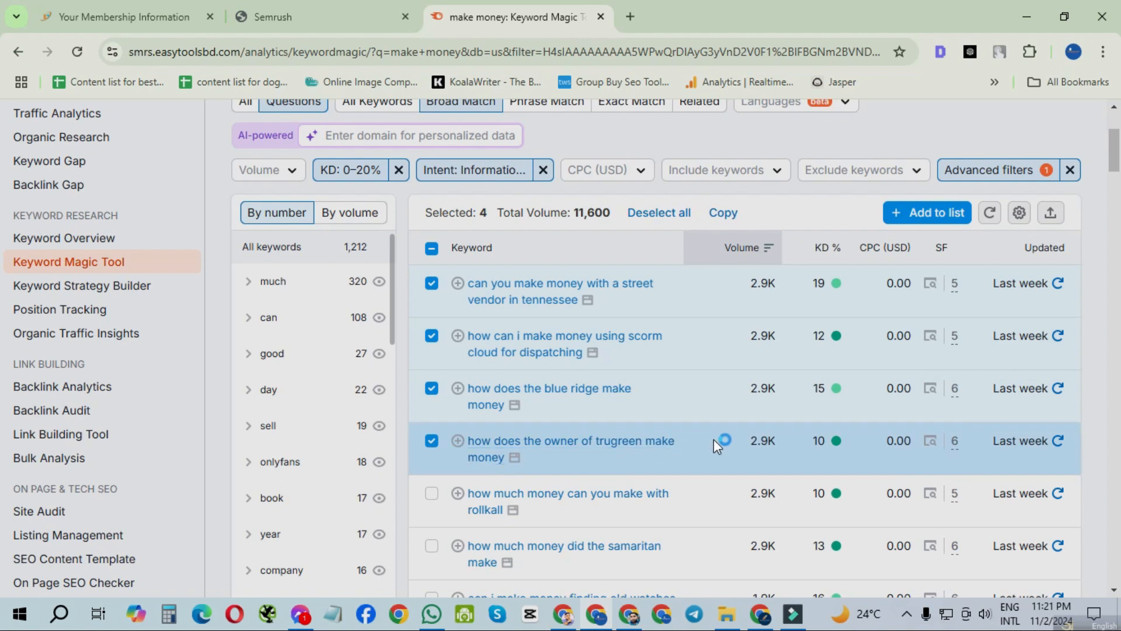